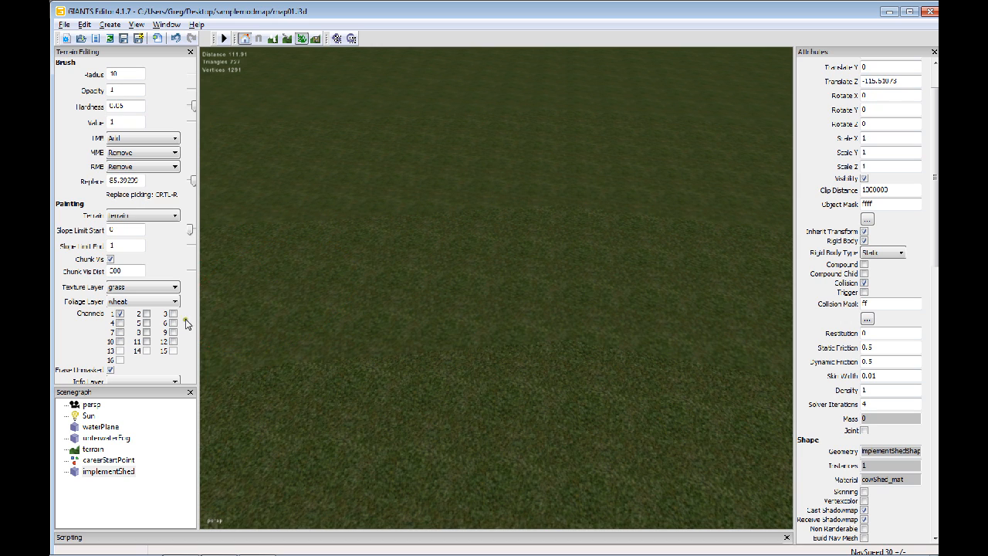
click(125, 302)
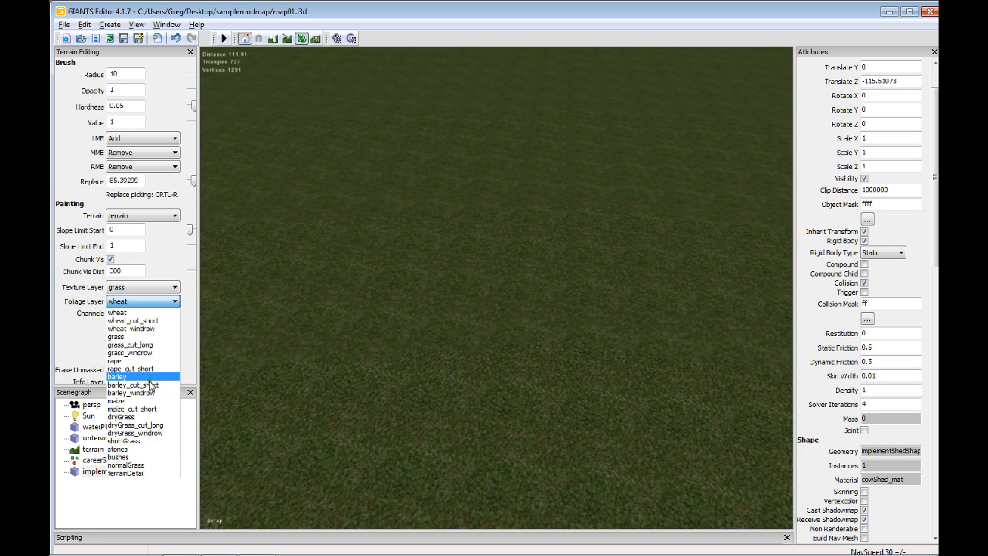
click(90, 353)
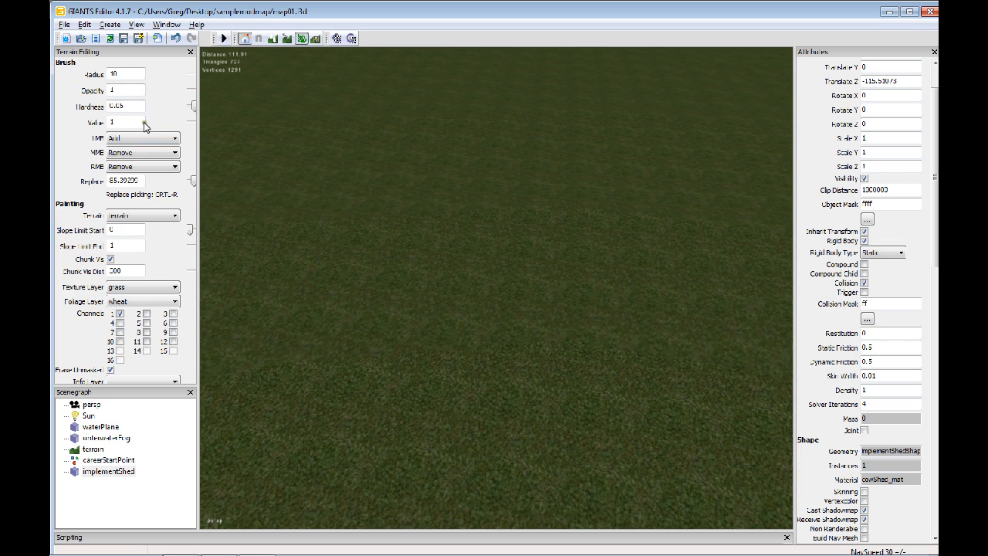
click(123, 74)
Choose the terrainDetail foliage layer and paint a brown field patch on the grass terrain using channel 1
click(143, 302)
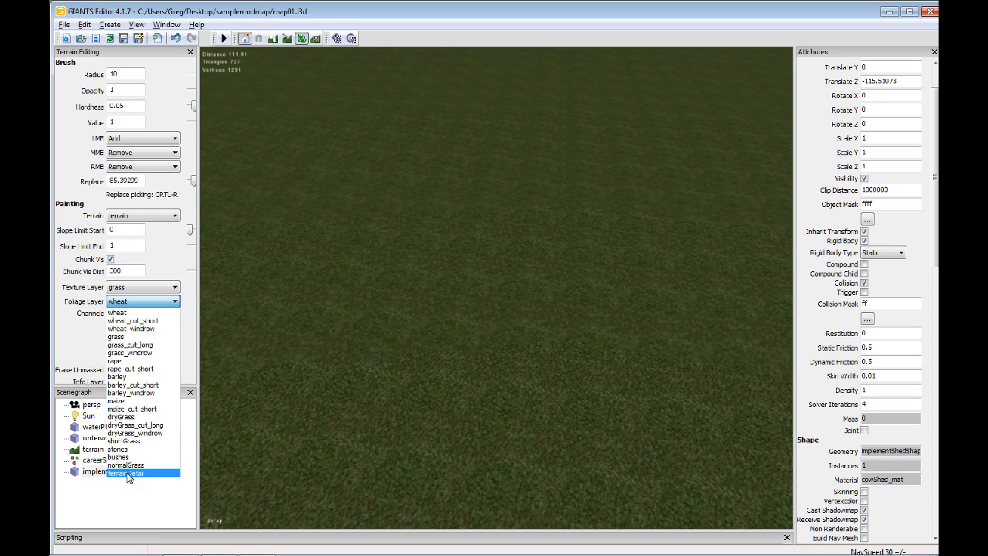
click(125, 474)
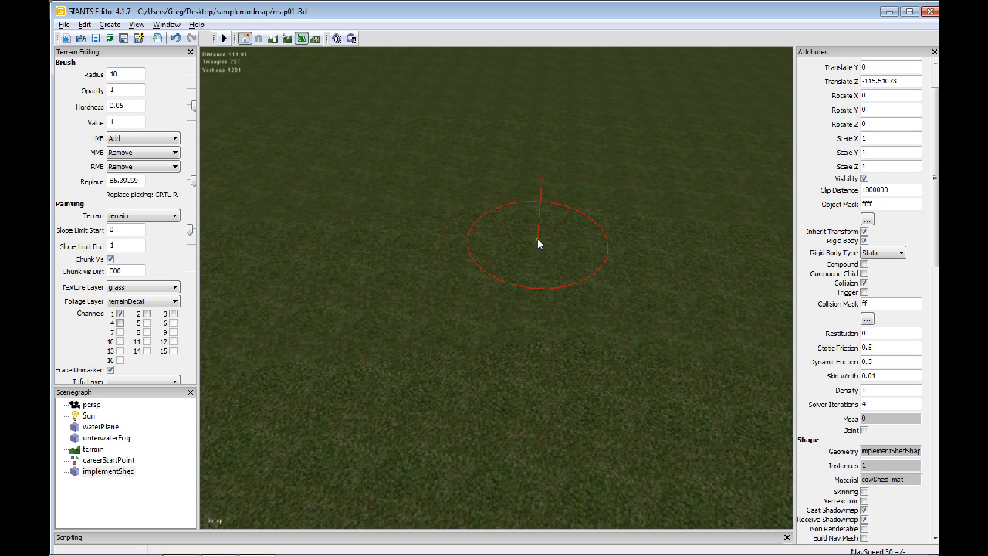
alt+drag(468, 282, 428, 282)
alt+right_drag(428, 281, 488, 272)
mouse_move(489, 272)
alt+mouse_down()
mouse_move(423, 291)
mouse_move(375, 286)
alt+mouse_up()
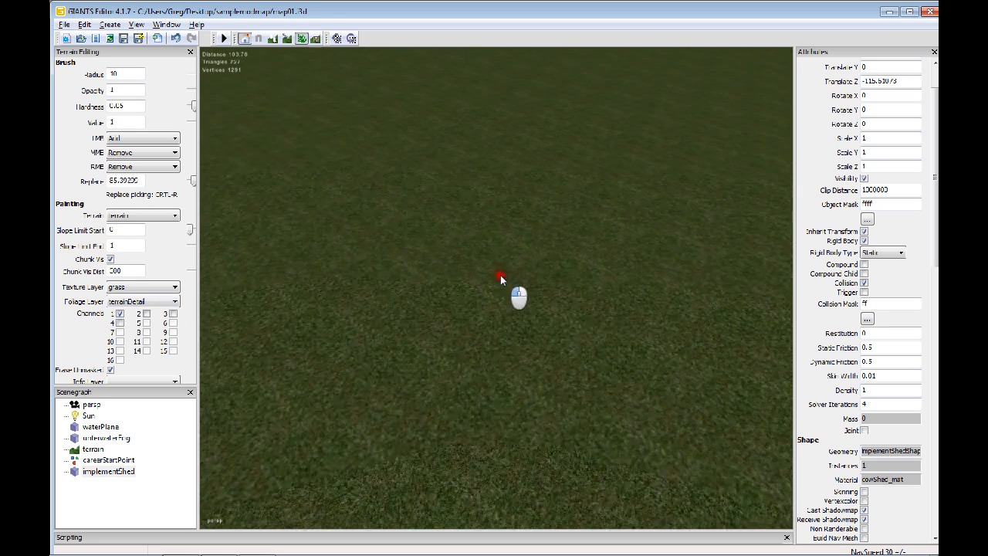
click(376, 251)
alt+drag(346, 259, 365, 269)
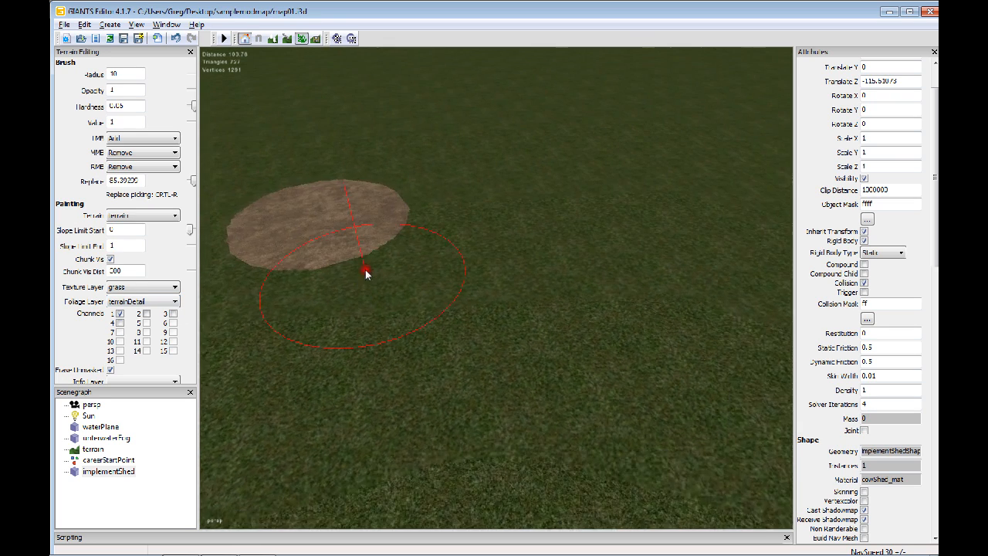
alt+middle_drag(365, 269, 425, 290)
alt+middle_drag(380, 225, 408, 268)
alt+right_drag(408, 268, 446, 253)
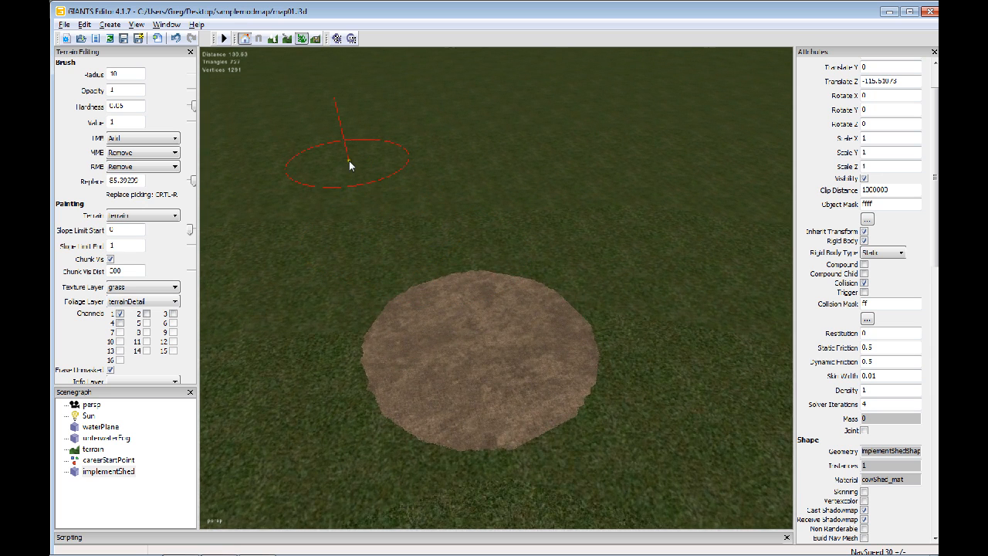
mouse_move(482, 342)
mouse_down()
mouse_move(356, 213)
mouse_move(384, 171)
mouse_move(441, 154)
mouse_move(661, 296)
mouse_move(566, 349)
mouse_move(424, 194)
mouse_up()
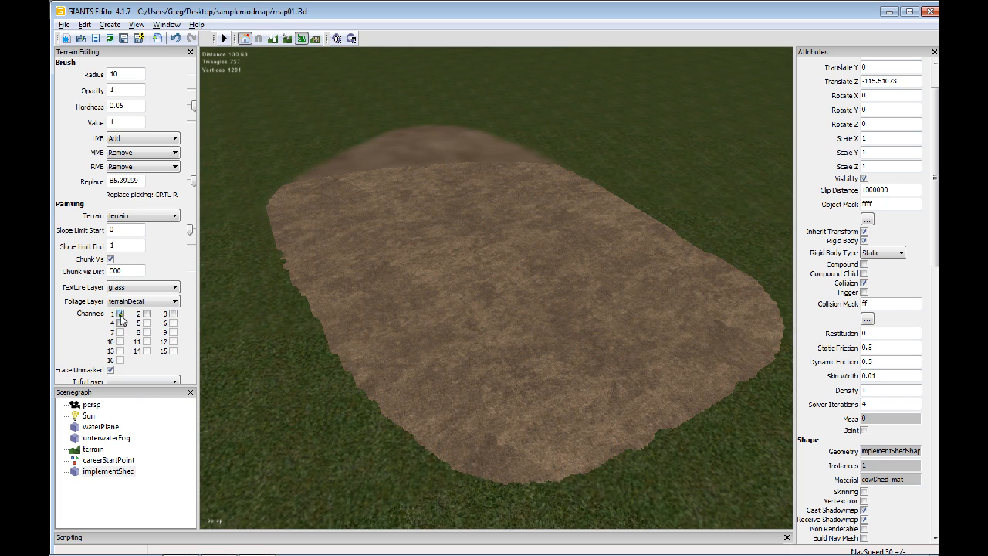
Switch terrainDetail from channel 1 to channel 2 and paint a second field patch on the grass beside the brown one
mouse_move(471, 340)
alt+right_down()
mouse_move(535, 322)
mouse_move(549, 306)
mouse_move(472, 338)
mouse_move(494, 325)
alt+right_up()
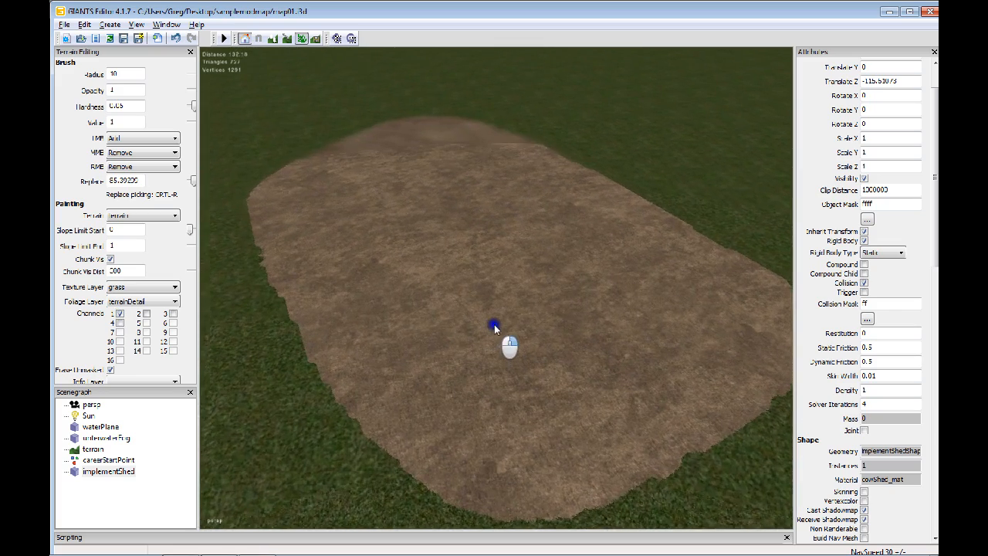
mouse_move(494, 326)
alt+middle_down()
mouse_move(461, 331)
mouse_move(450, 354)
alt+middle_up()
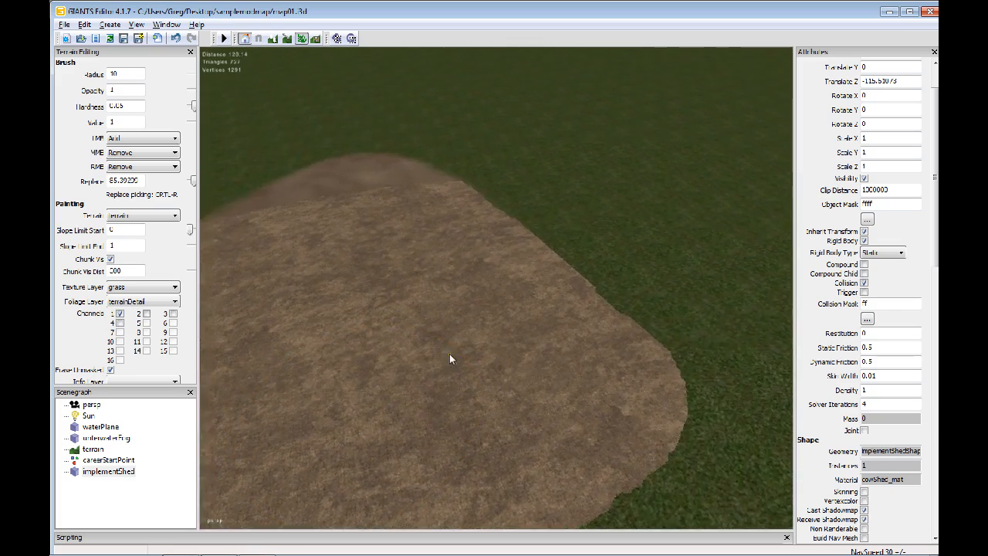
alt+drag(510, 346, 614, 345)
click(146, 313)
click(120, 313)
mouse_move(474, 298)
alt+mouse_down()
mouse_move(399, 303)
mouse_move(458, 322)
mouse_move(499, 311)
mouse_move(505, 323)
alt+mouse_up()
mouse_move(517, 210)
mouse_down()
mouse_move(695, 212)
mouse_move(717, 367)
mouse_move(556, 359)
mouse_move(530, 219)
mouse_move(559, 391)
mouse_move(646, 400)
mouse_move(688, 286)
mouse_up()
alt+middle_drag(656, 313, 490, 312)
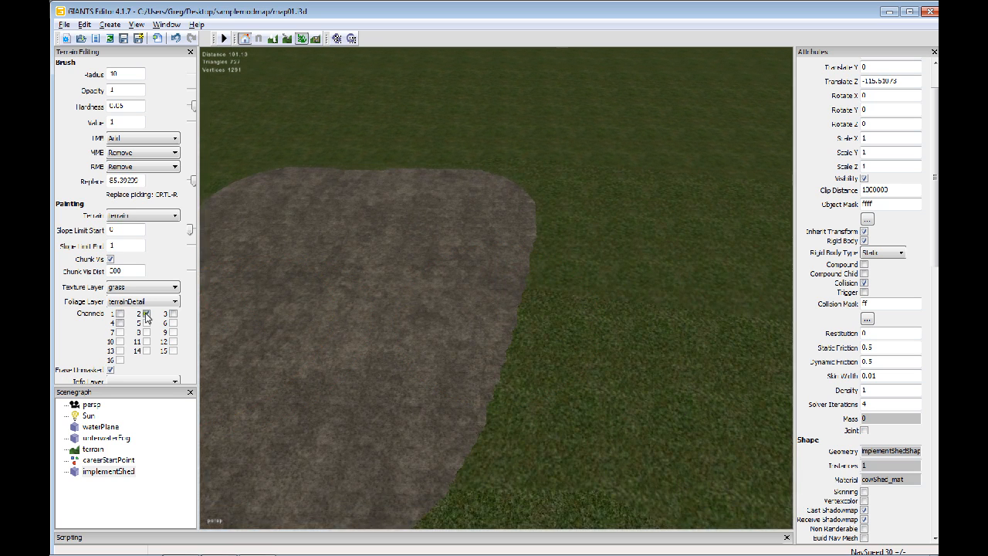
Switch terrainDetail to channel 3 only and paint a third field patch near the brown and grey patches
click(173, 314)
mouse_move(254, 304)
alt+middle_down()
mouse_move(366, 303)
mouse_move(423, 241)
mouse_move(494, 216)
alt+middle_up()
alt+middle_drag(345, 250, 343, 266)
scroll(343, 266, down, 3)
mouse_move(458, 221)
mouse_down()
mouse_move(358, 232)
mouse_move(285, 290)
mouse_move(327, 314)
mouse_move(476, 301)
mouse_move(525, 286)
mouse_move(507, 239)
mouse_move(433, 287)
mouse_move(256, 260)
mouse_move(266, 351)
mouse_move(337, 351)
mouse_move(536, 309)
mouse_up()
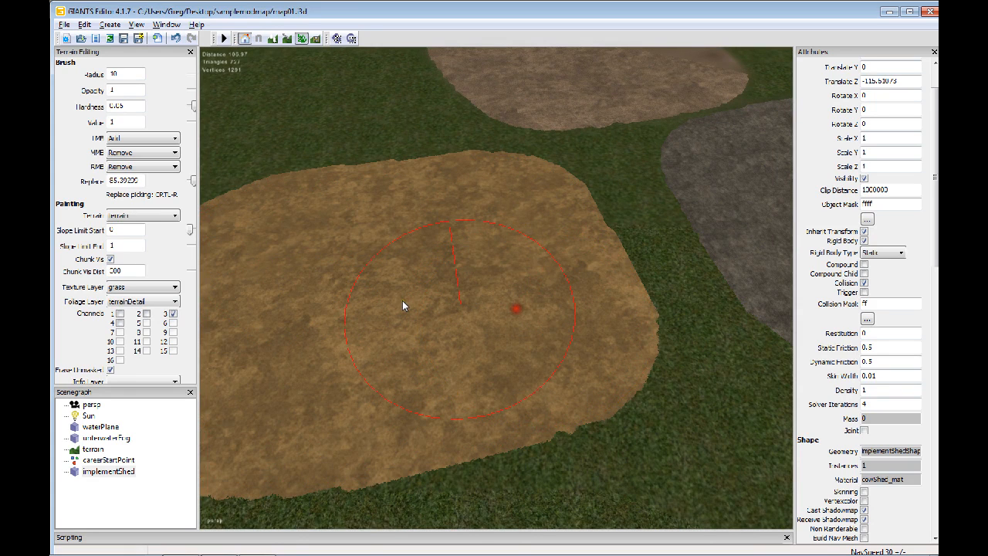
Examine the golden channel 3 patch up close and compare it with the neighbouring brown and grey patches
alt+drag(402, 300, 330, 303)
scroll(330, 303, up, 4)
scroll(382, 281, down, 2)
mouse_move(393, 281)
alt+middle_down()
mouse_move(381, 282)
mouse_move(405, 271)
alt+middle_up()
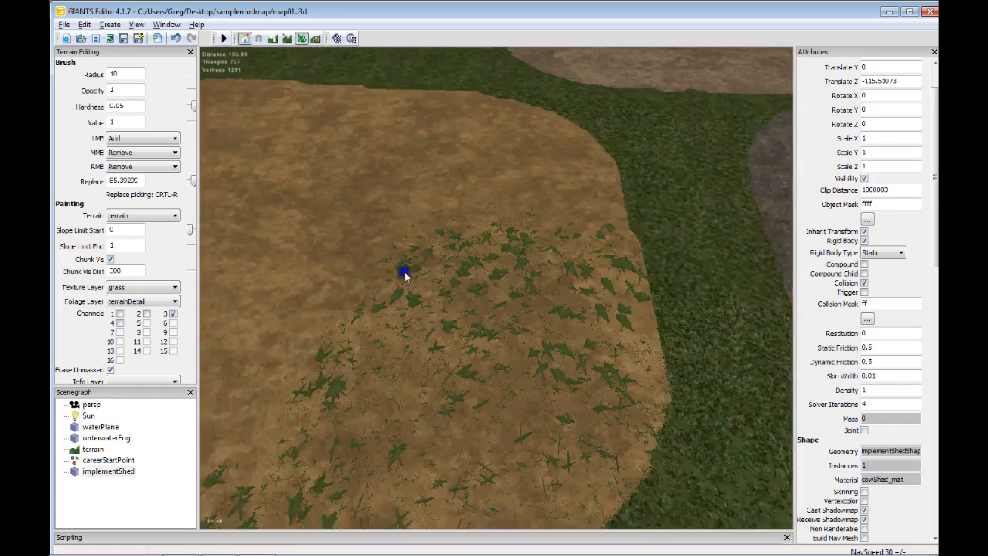
scroll(405, 272, up, 3)
scroll(486, 282, down, 3)
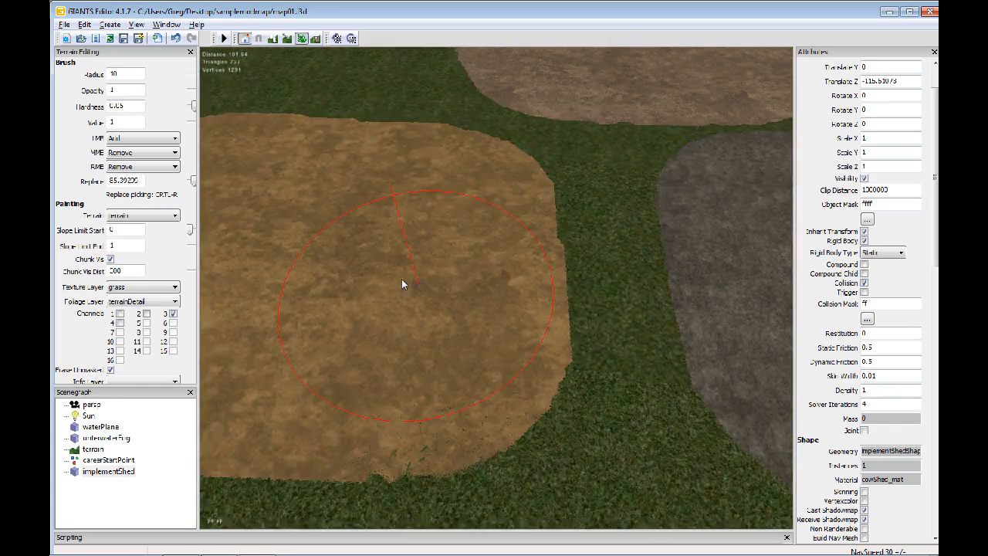
mouse_move(401, 278)
alt+mouse_down()
mouse_move(338, 264)
mouse_move(356, 293)
mouse_move(402, 291)
alt+mouse_up()
alt+middle_drag(402, 291, 335, 265)
scroll(335, 265, down, 2)
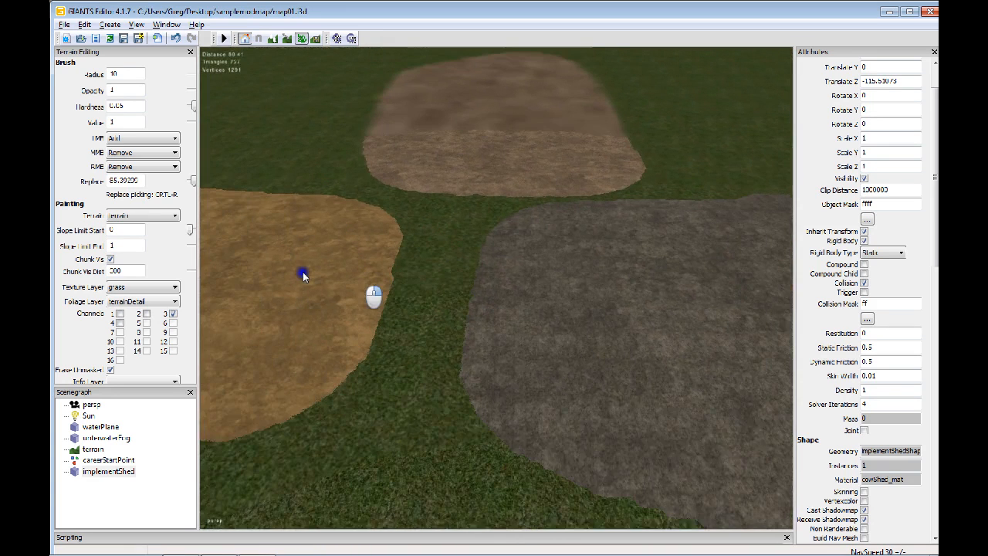
Switch terrainDetail from channel 3 to channel 4 and paint with it on the grass near the golden patch
click(173, 315)
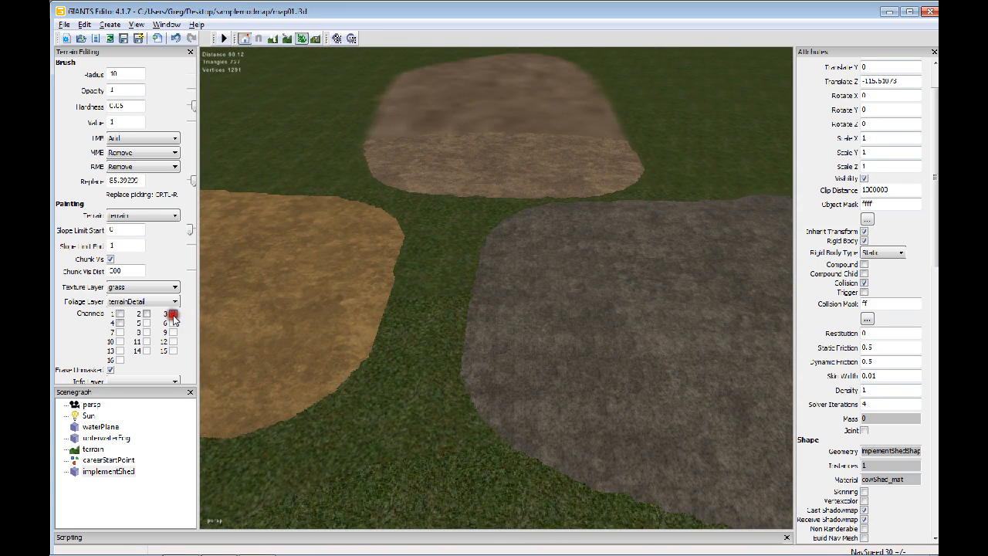
click(120, 324)
alt+middle_drag(297, 292, 421, 290)
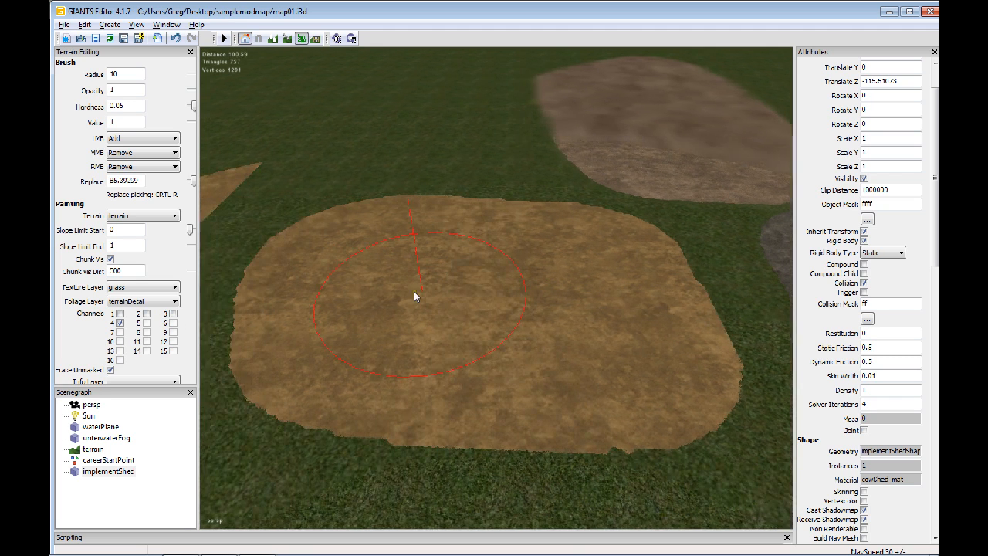
Enable channel 3 together with channel 4 and paint a field patch beside the golden one
click(173, 314)
alt+middle_drag(506, 306, 477, 232)
mouse_move(430, 283)
alt+right_down()
mouse_move(514, 288)
mouse_move(467, 302)
alt+right_up()
mouse_move(340, 309)
mouse_down()
mouse_move(518, 318)
mouse_move(522, 368)
mouse_move(330, 361)
mouse_move(330, 308)
mouse_up()
alt+middle_drag(569, 333, 500, 303)
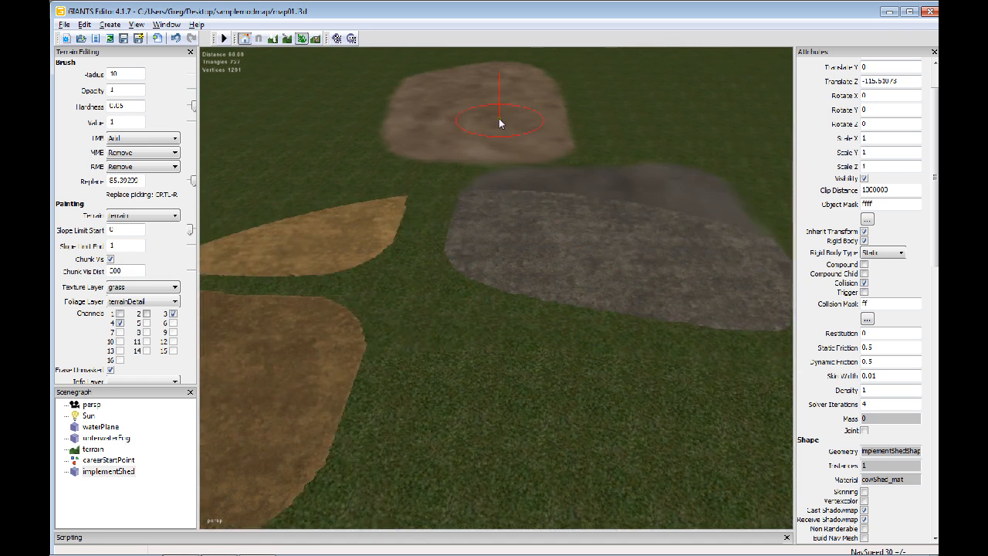
mouse_move(529, 236)
alt+middle_down()
mouse_move(507, 322)
mouse_move(522, 238)
alt+middle_up()
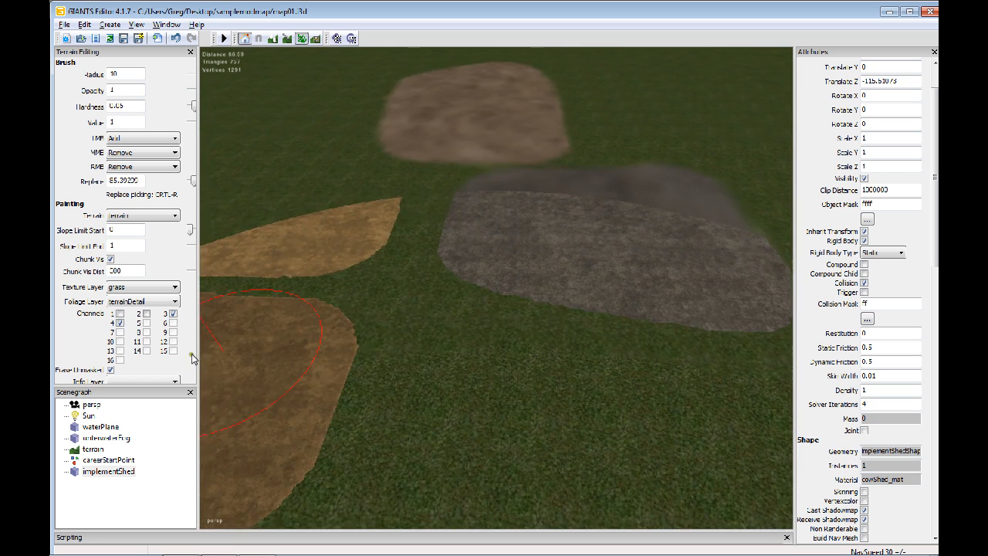
alt+middle_drag(256, 322, 442, 313)
alt+middle_drag(503, 315, 318, 390)
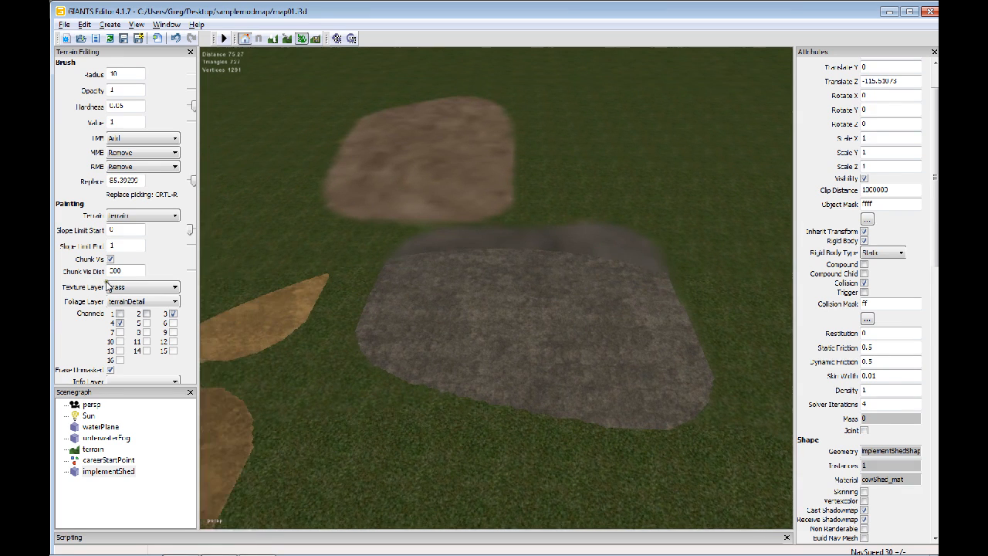
click(161, 301)
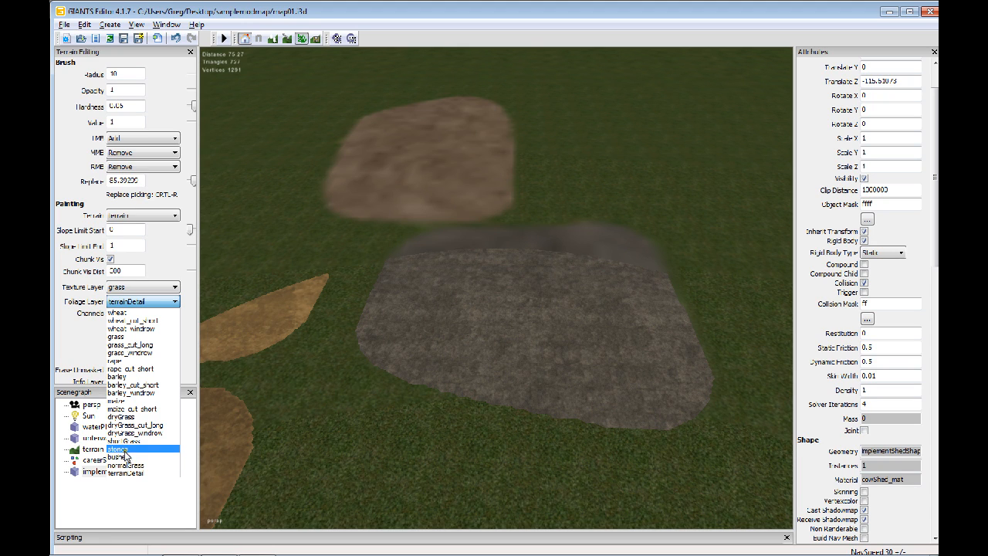
click(392, 341)
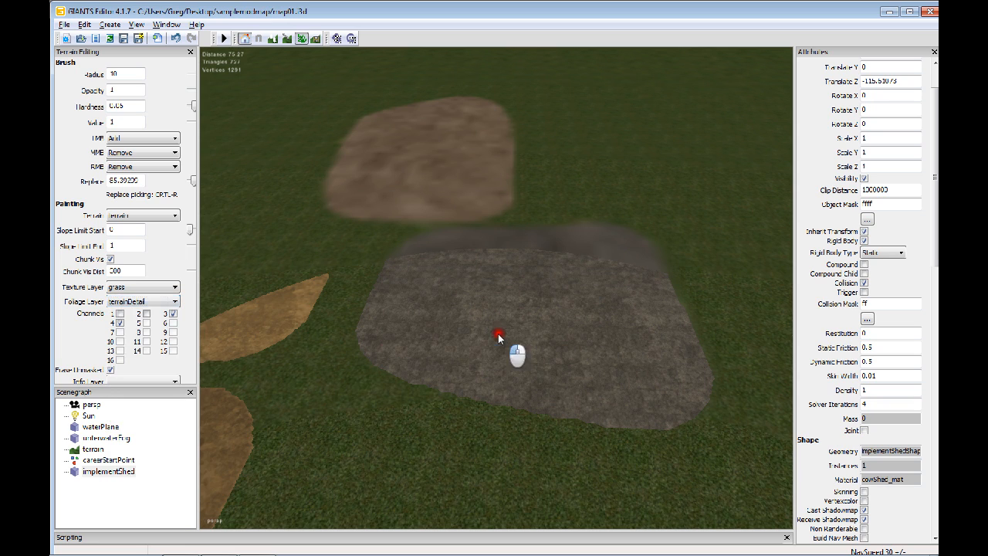
mouse_move(367, 343)
alt+mouse_down()
mouse_move(528, 364)
mouse_move(535, 374)
mouse_move(471, 363)
alt+mouse_up()
click(137, 286)
click(166, 286)
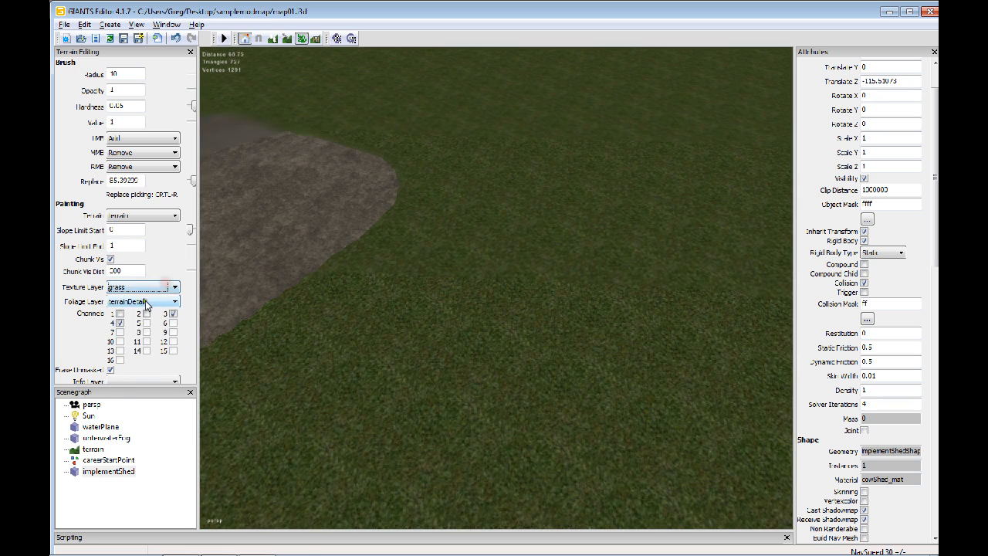
Choose the bushes foliage layer and set the brush radius to 1
click(147, 301)
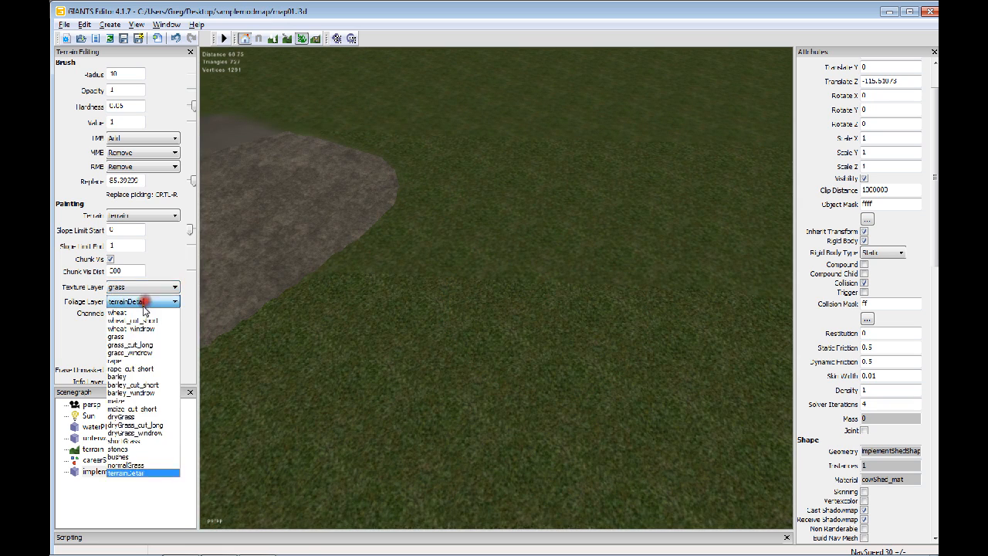
click(132, 460)
drag(126, 75, 100, 74)
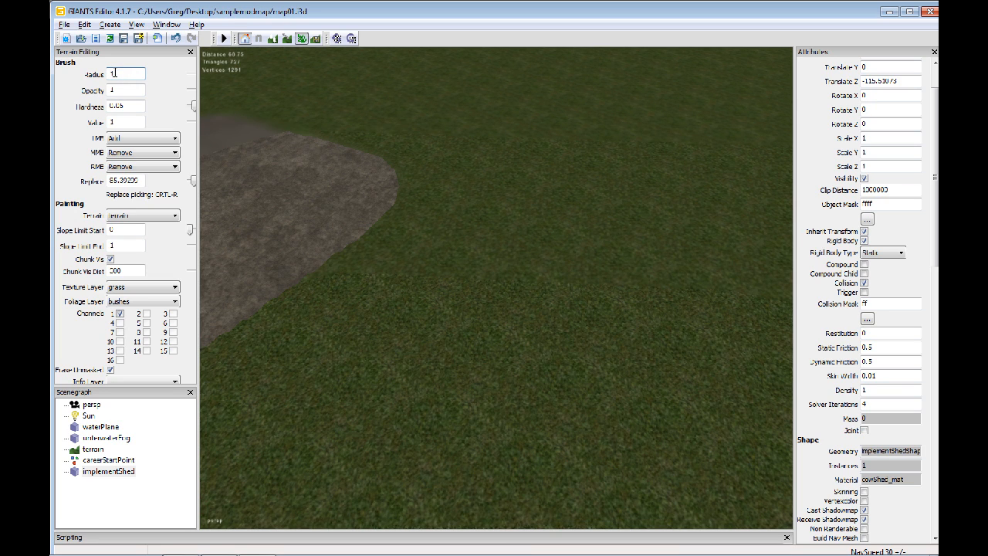
alt+drag(380, 300, 317, 306)
alt+right_drag(342, 304, 424, 288)
alt+drag(395, 287, 324, 270)
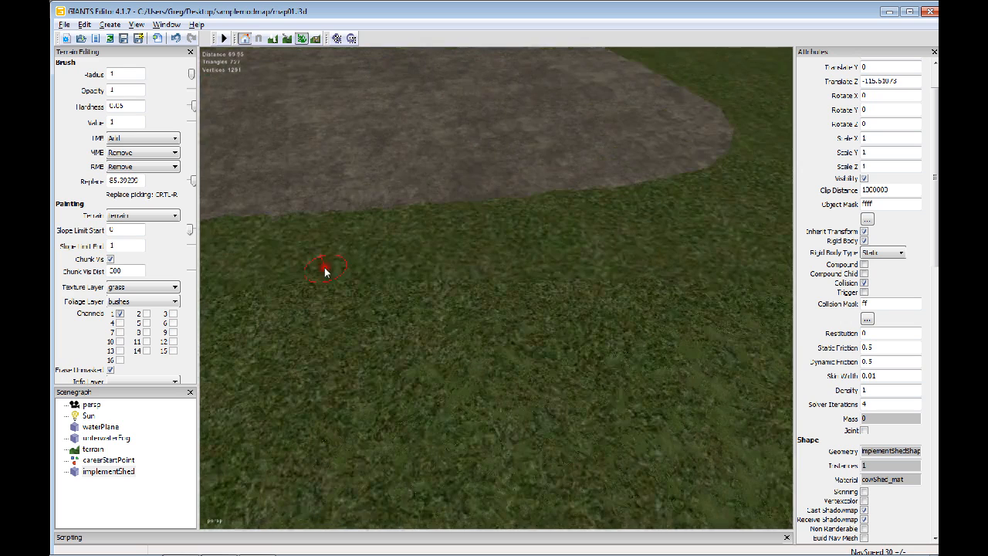
Try a bushes brush stroke on the grass in front of the grey patch, and turn channel 1 off
click(143, 315)
click(174, 323)
click(119, 315)
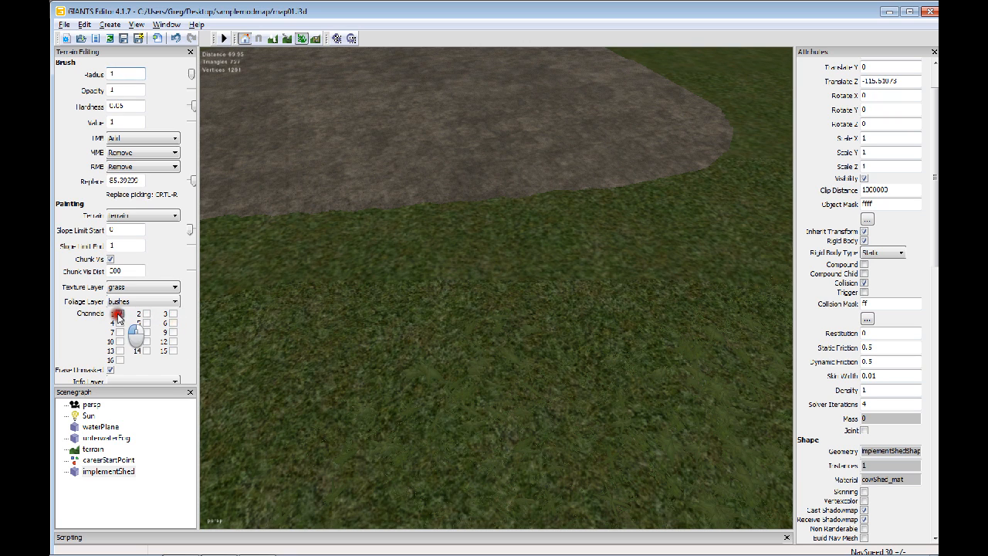
click(117, 315)
mouse_move(311, 292)
alt+mouse_down()
mouse_move(442, 301)
mouse_move(540, 285)
mouse_move(570, 318)
alt+mouse_up()
click(356, 284)
click(119, 314)
mouse_move(377, 324)
mouse_down()
mouse_move(360, 264)
mouse_move(442, 287)
mouse_move(580, 280)
mouse_move(456, 309)
mouse_move(463, 282)
mouse_up()
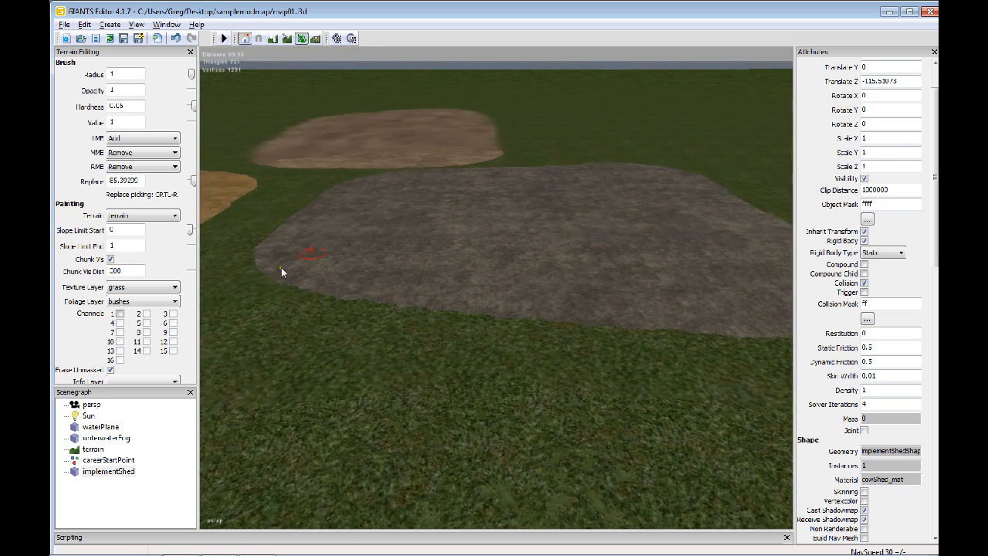
Choose the terrainDetail foliage layer with all channels off and erase the near edge of the grey patch
click(139, 304)
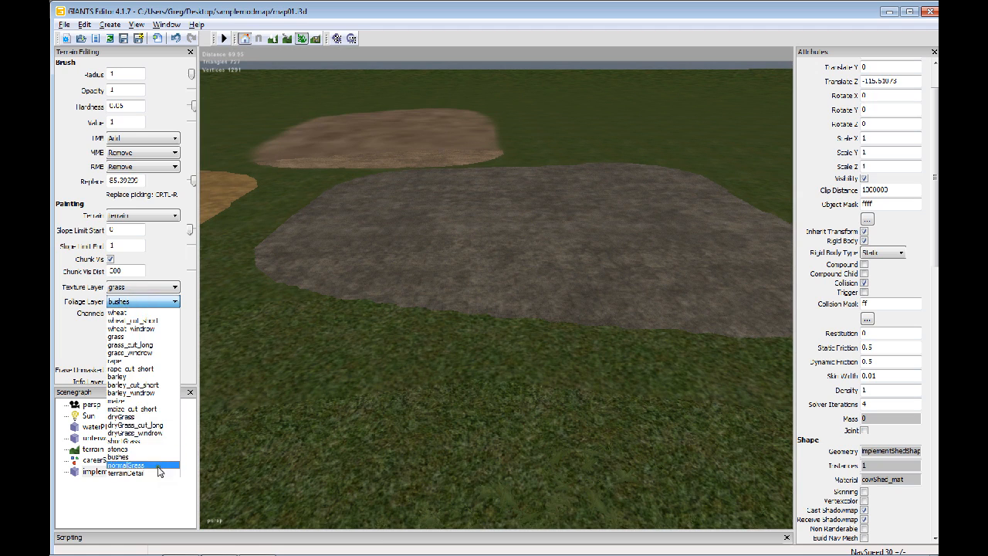
click(159, 474)
click(120, 316)
mouse_move(248, 296)
mouse_down()
mouse_move(624, 320)
mouse_move(267, 273)
mouse_move(249, 236)
mouse_move(397, 282)
mouse_move(678, 324)
mouse_move(633, 344)
mouse_up()
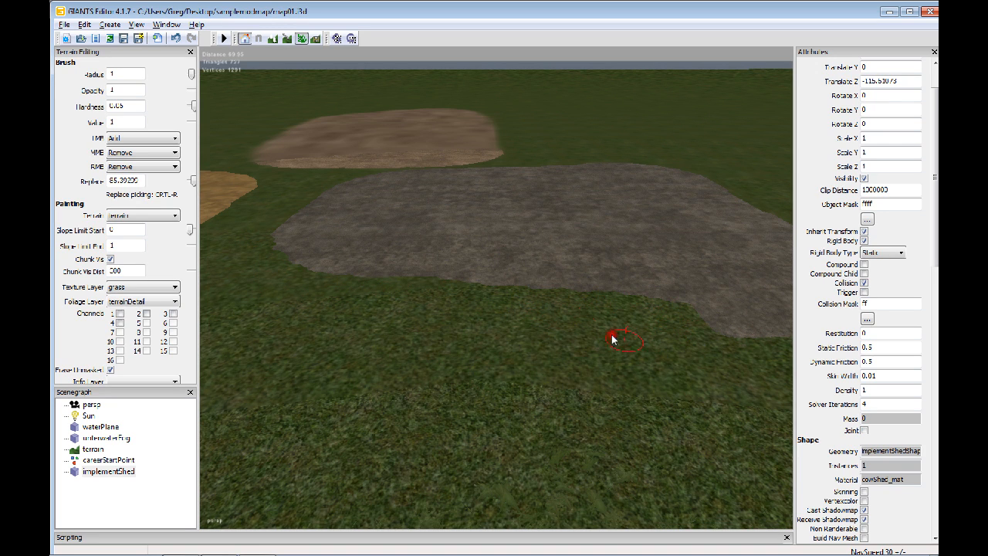
Set the foliage layer to shortGrass
mouse_move(264, 238)
alt+middle_down()
mouse_move(420, 309)
mouse_move(403, 274)
alt+middle_up()
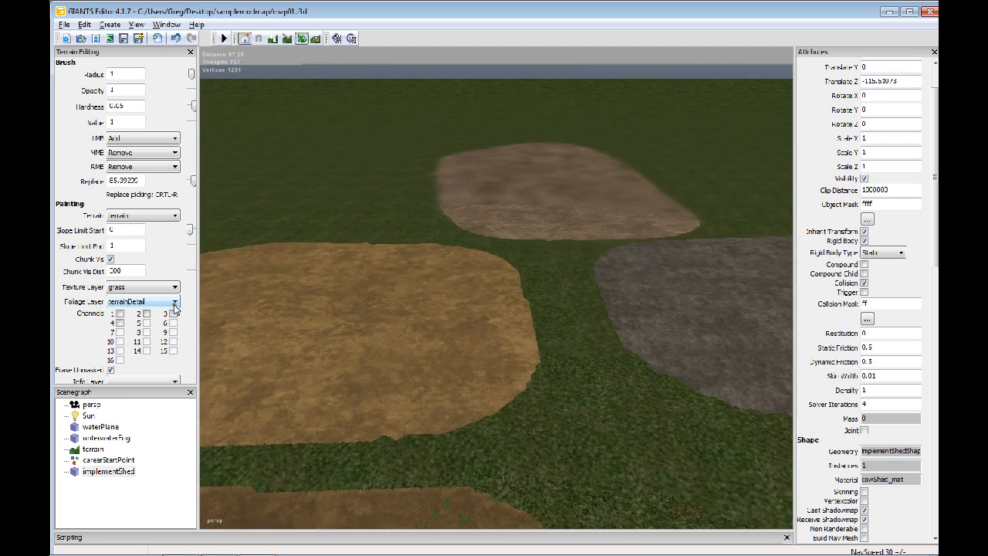
click(174, 304)
click(145, 440)
alt+middle_drag(494, 371, 358, 309)
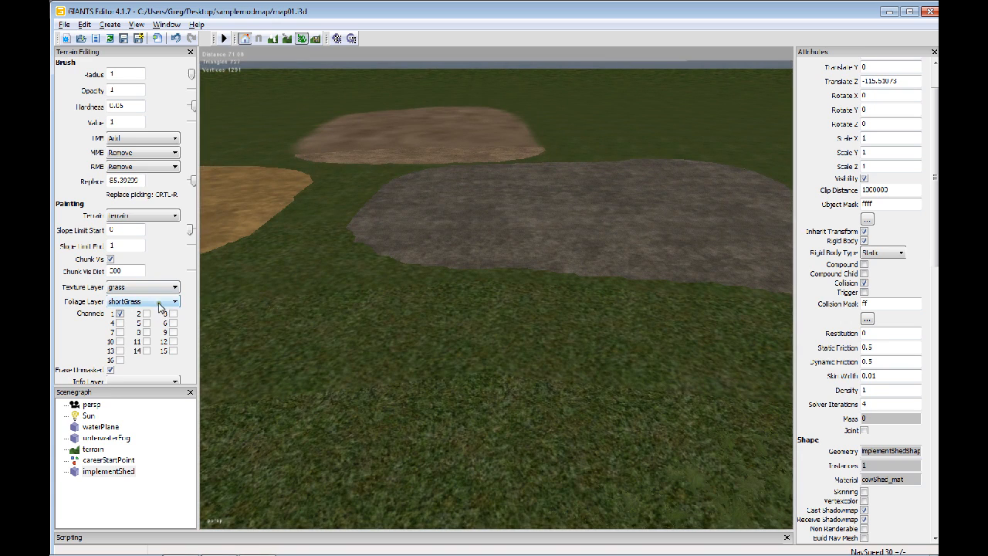
click(160, 306)
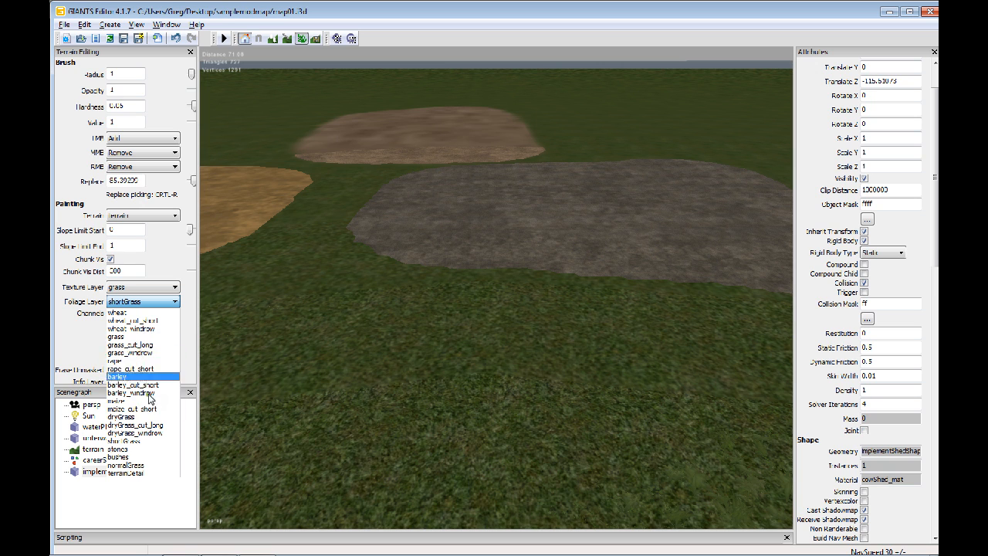
click(304, 357)
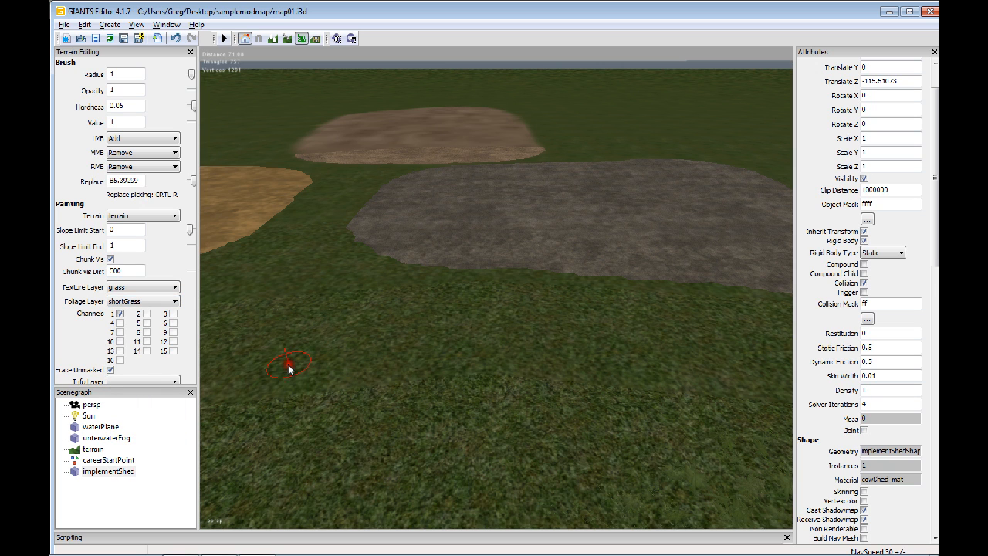
Examine the brown channel 1 patch and its surface from close up
alt+drag(399, 371, 398, 332)
scroll(294, 355, down, 3)
alt+middle_drag(399, 332, 417, 398)
alt+right_drag(420, 395, 531, 381)
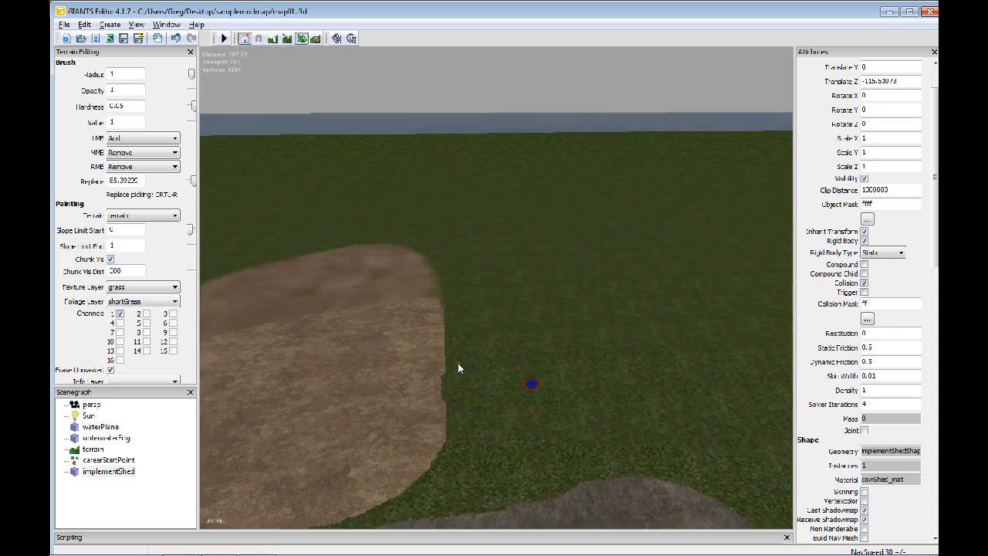
alt+drag(458, 362, 367, 353)
alt+right_drag(440, 356, 530, 340)
alt+drag(539, 365, 467, 374)
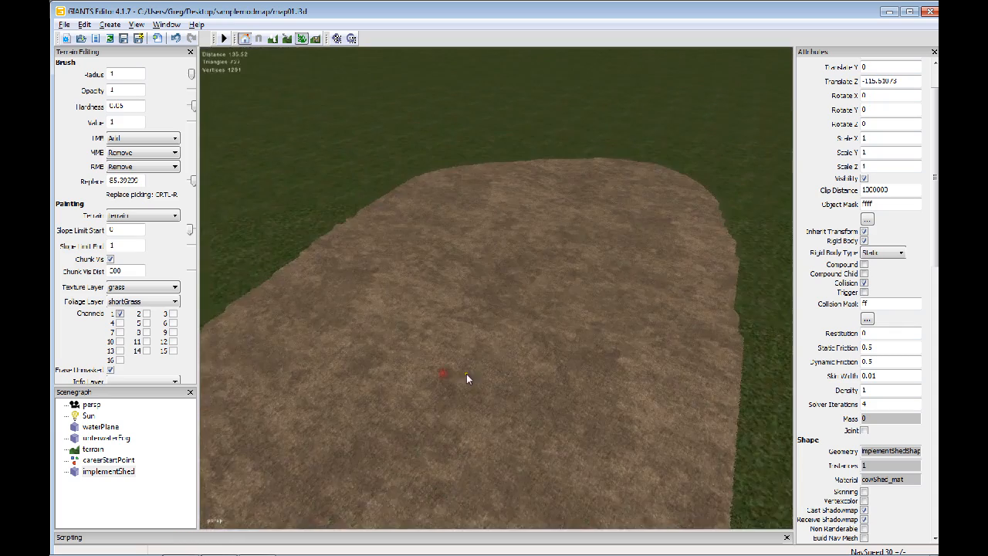
alt+right_drag(479, 353, 494, 337)
alt+drag(460, 359, 347, 372)
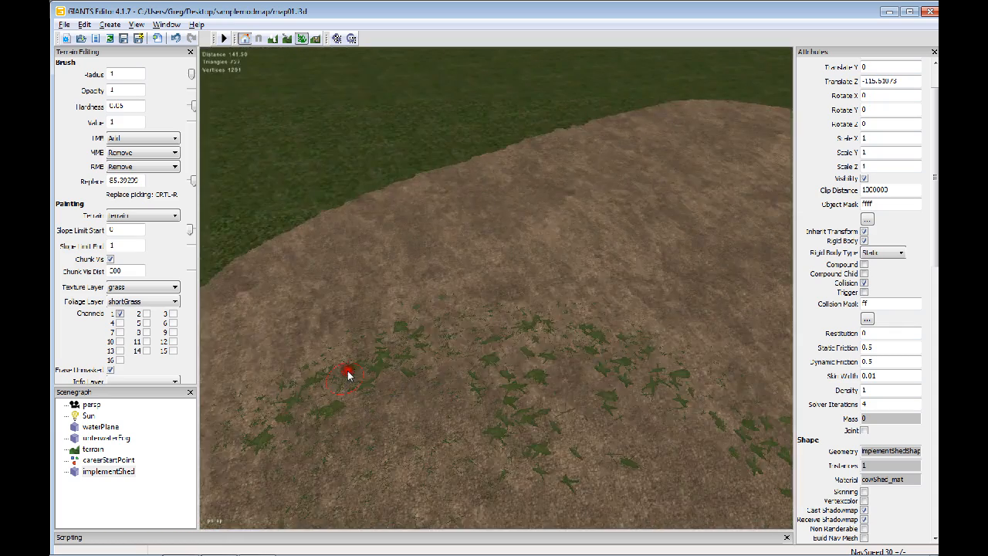
Examine the ground surfaces of the brown patch and the neighbouring lighter brown patch from several angles
alt+right_drag(474, 338, 400, 326)
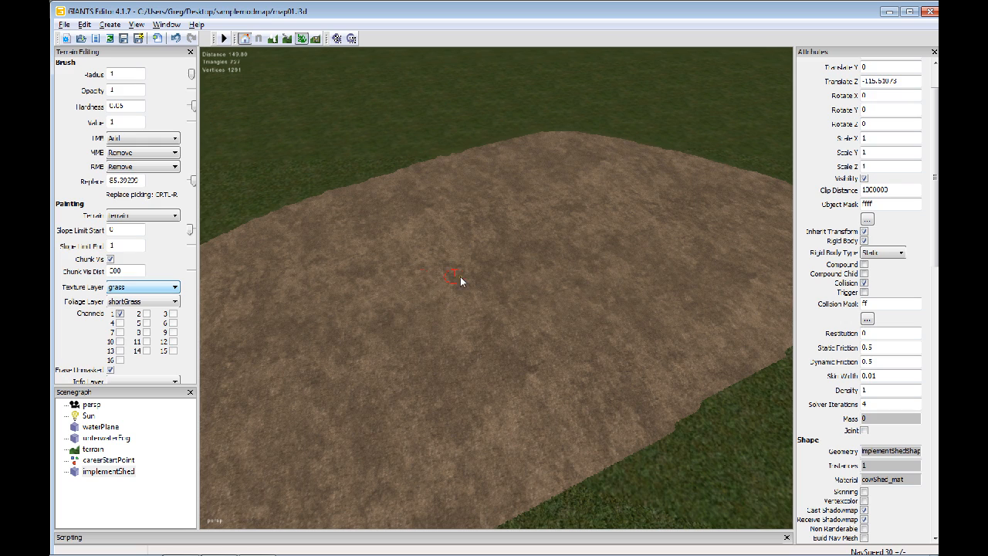
alt+drag(431, 318, 339, 325)
alt+middle_drag(340, 324, 363, 320)
scroll(411, 310, up, 3)
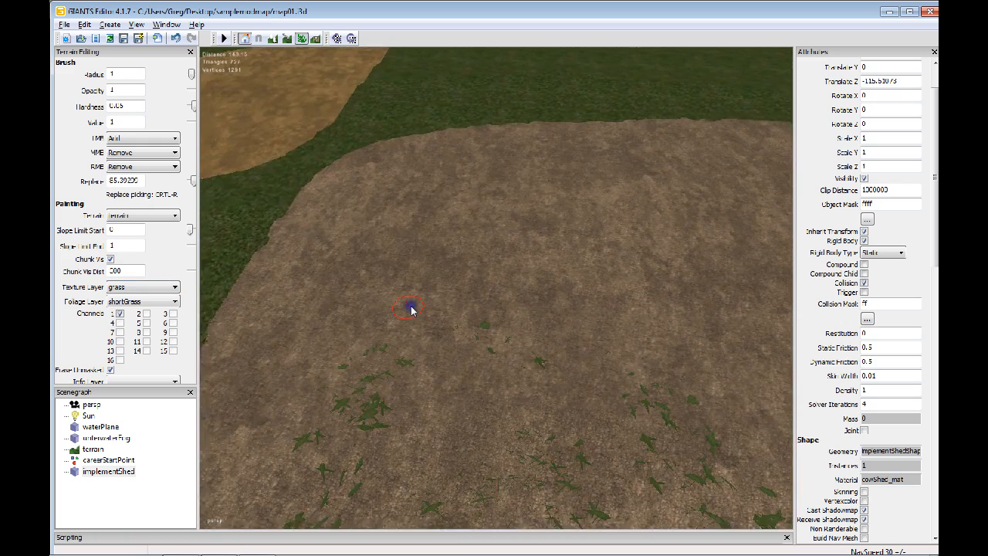
scroll(411, 310, down, 3)
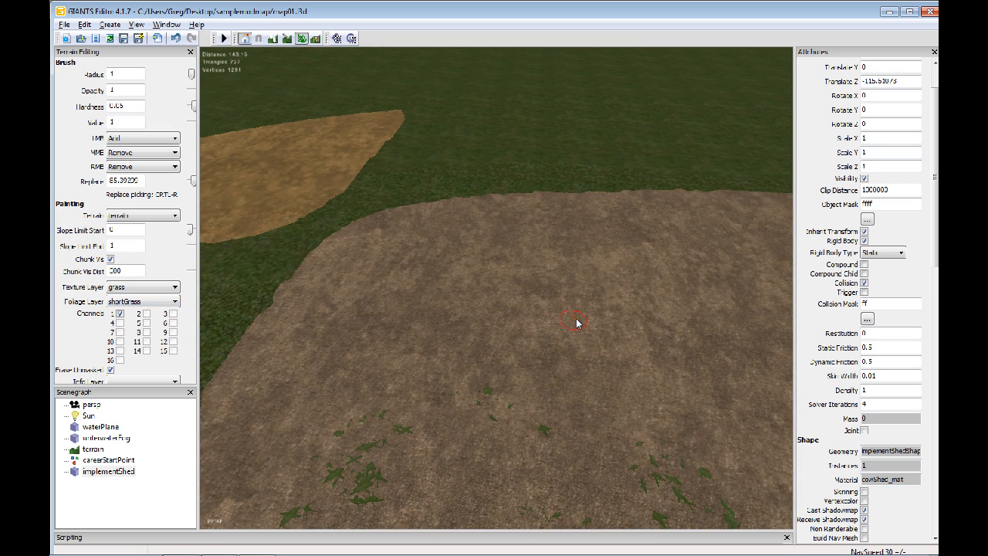
alt+middle_drag(577, 323, 504, 319)
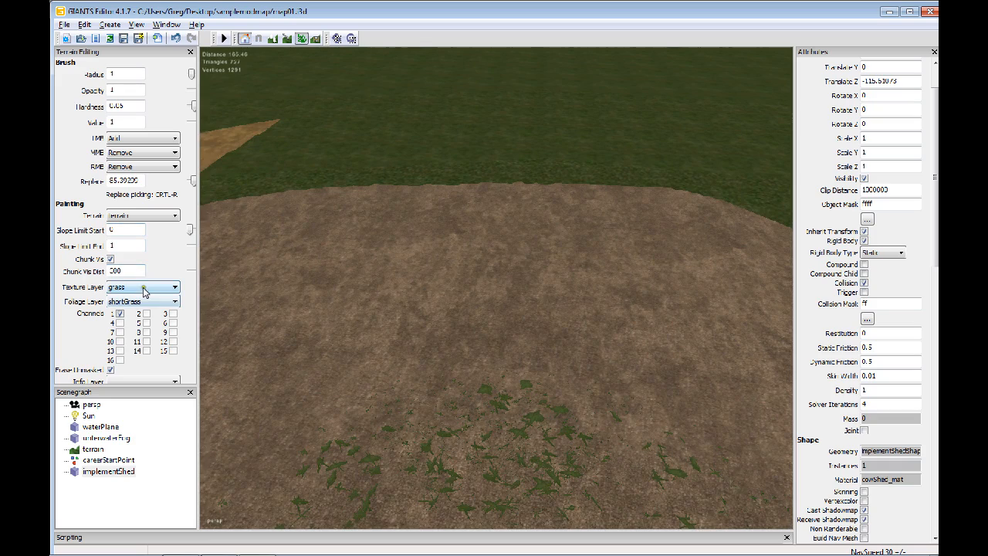
scroll(424, 270, up, 2)
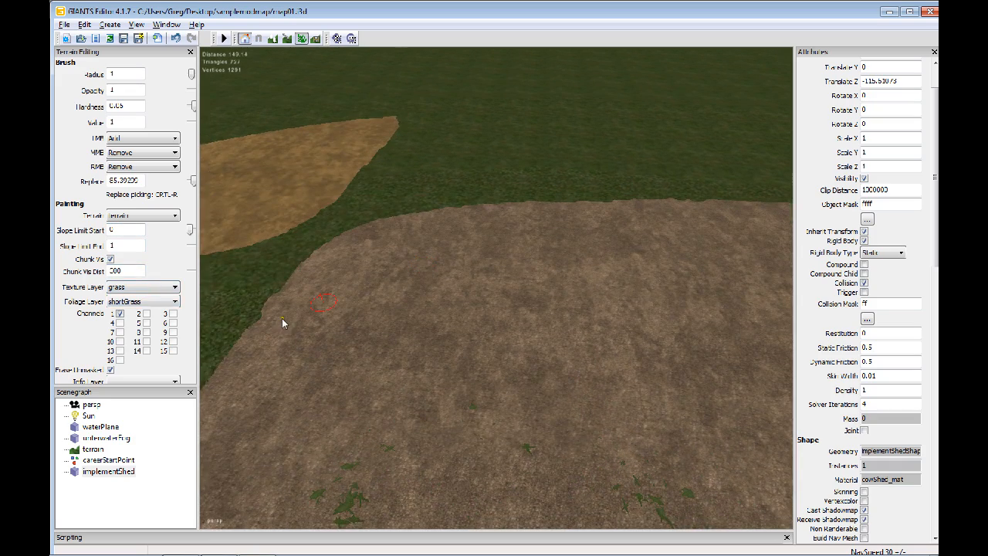
alt+drag(441, 315, 471, 319)
alt+right_drag(455, 317, 441, 301)
alt+middle_drag(441, 300, 636, 325)
mouse_move(636, 326)
alt+right_down()
mouse_move(524, 296)
mouse_move(543, 294)
mouse_move(530, 318)
alt+right_up()
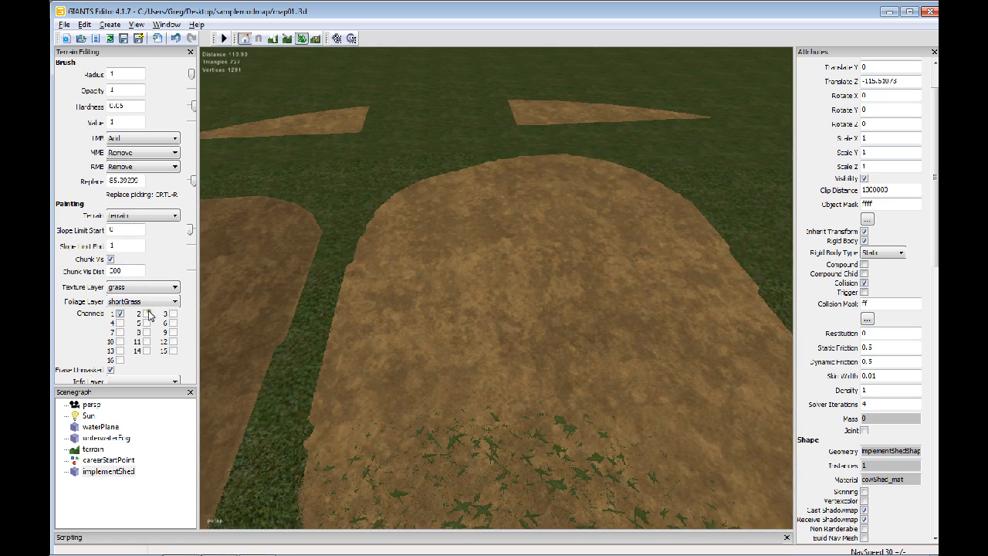
Compare the foliage channels that are enabled for the wheat, barley, maize and rape layers
click(131, 301)
click(126, 307)
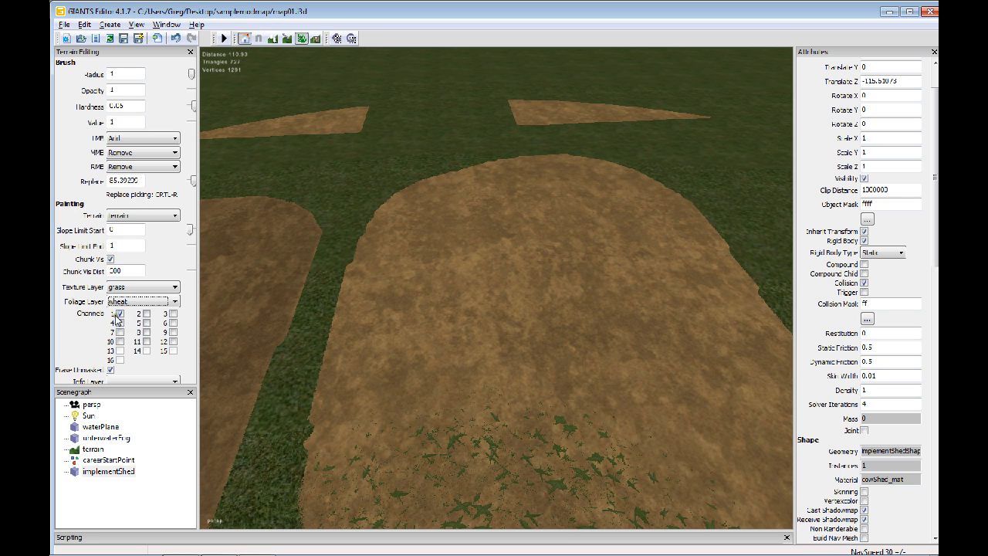
click(139, 302)
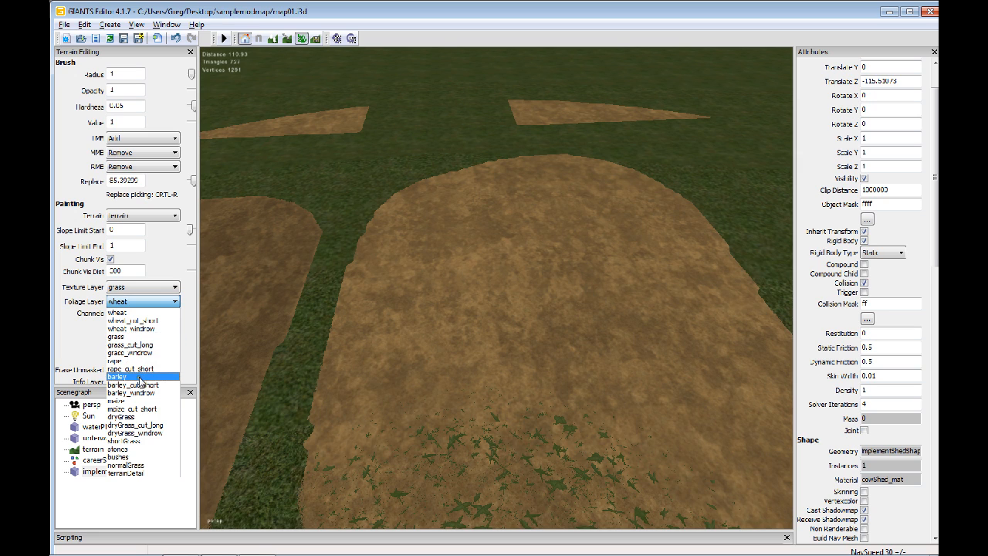
click(140, 378)
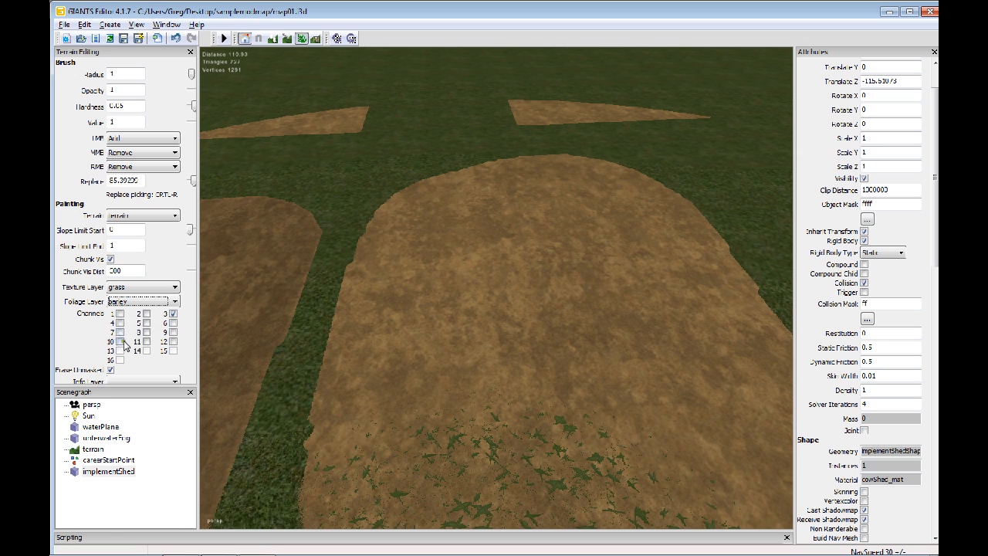
click(137, 301)
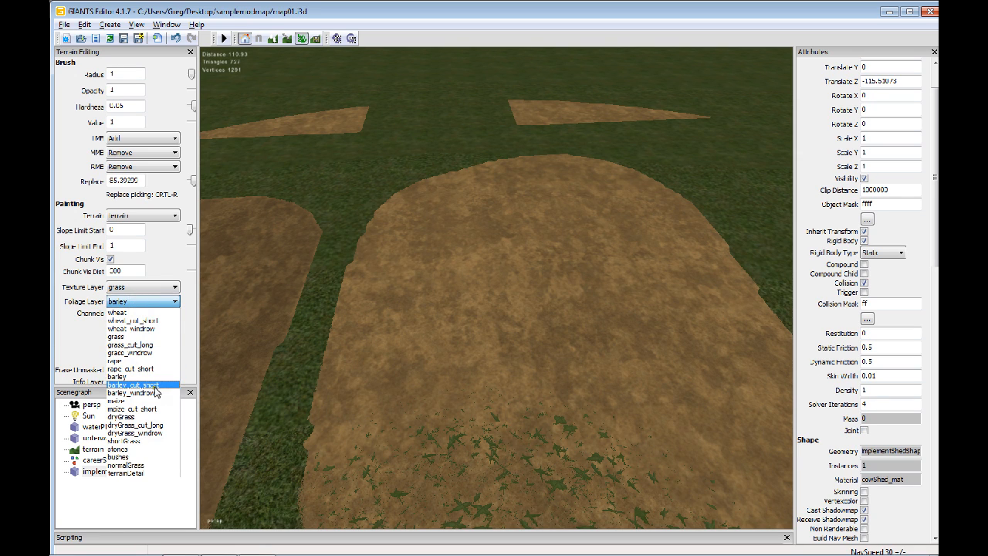
click(134, 403)
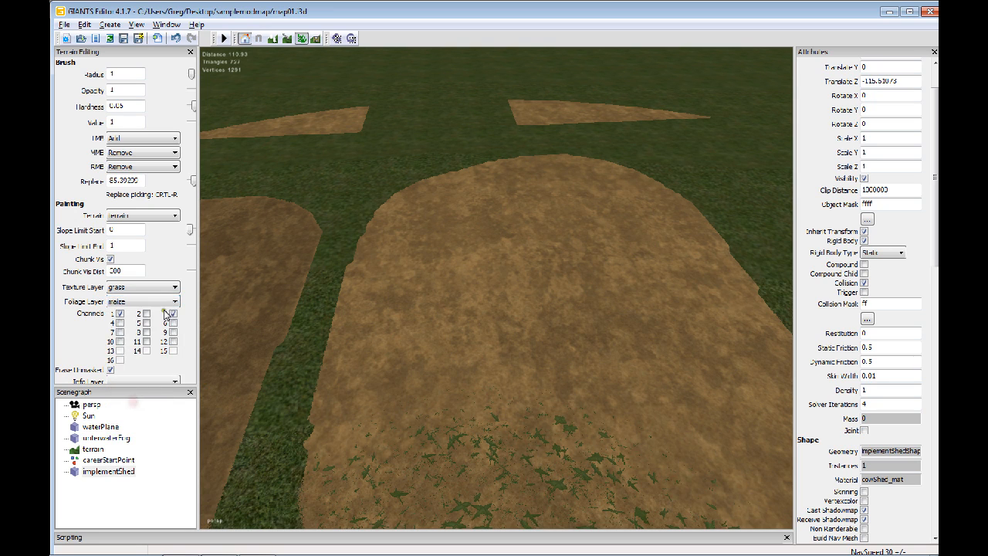
click(172, 314)
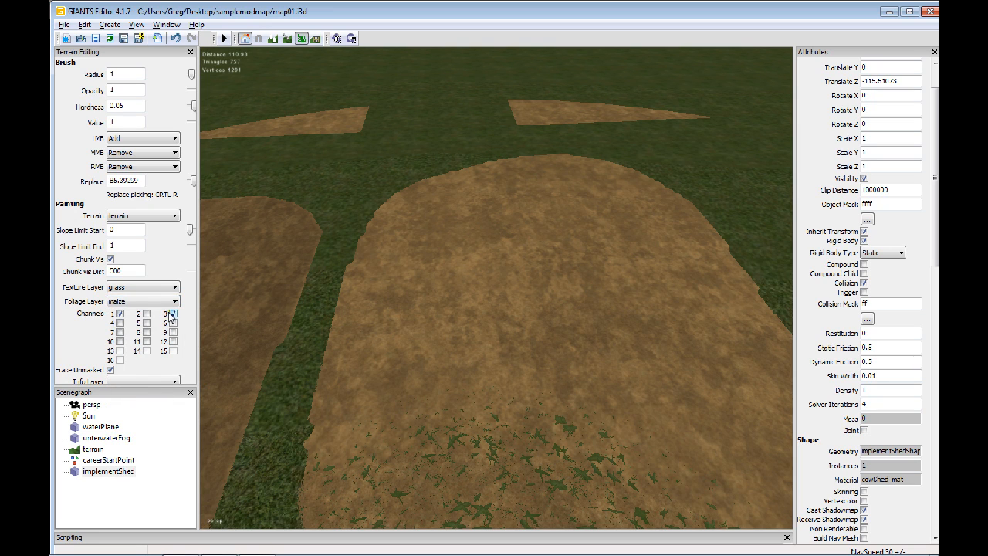
click(146, 303)
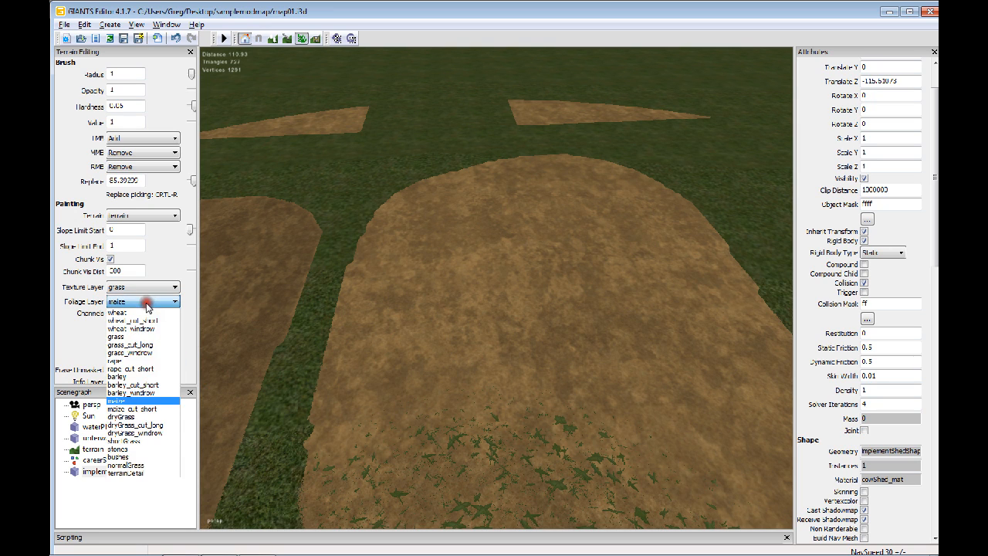
click(124, 361)
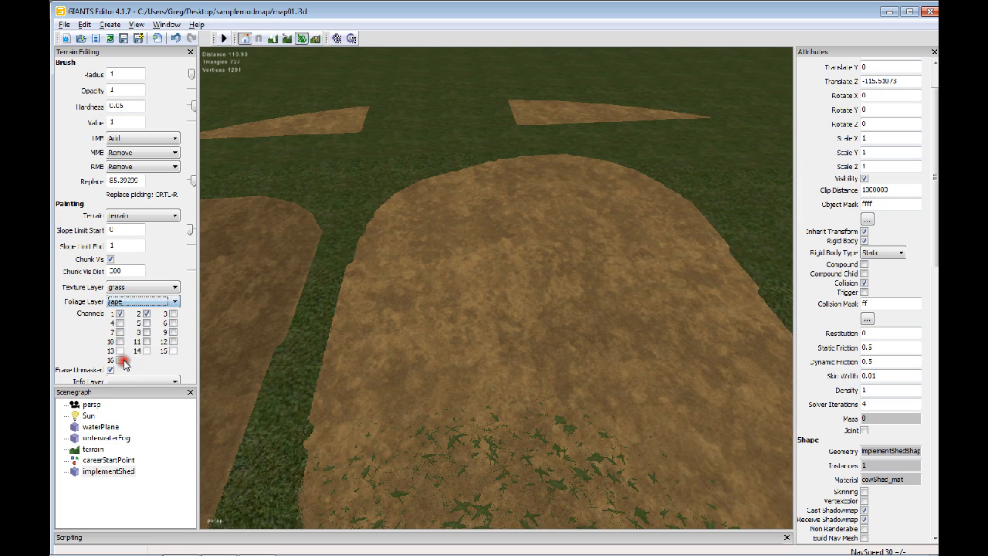
Choose the wheat foliage layer with channels 1, 5 and 7 on and paint a trial wheat patch on the lighter brown ground
click(165, 302)
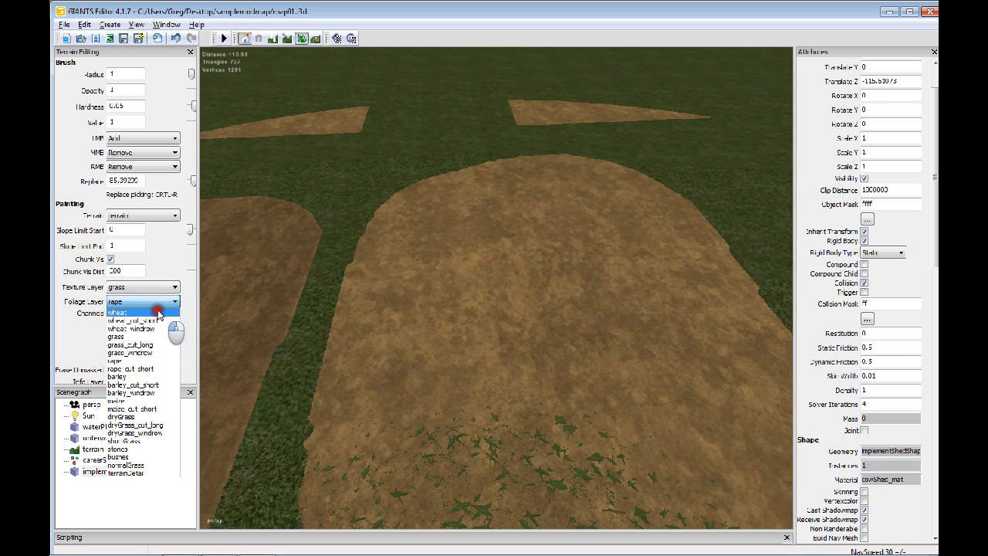
click(157, 312)
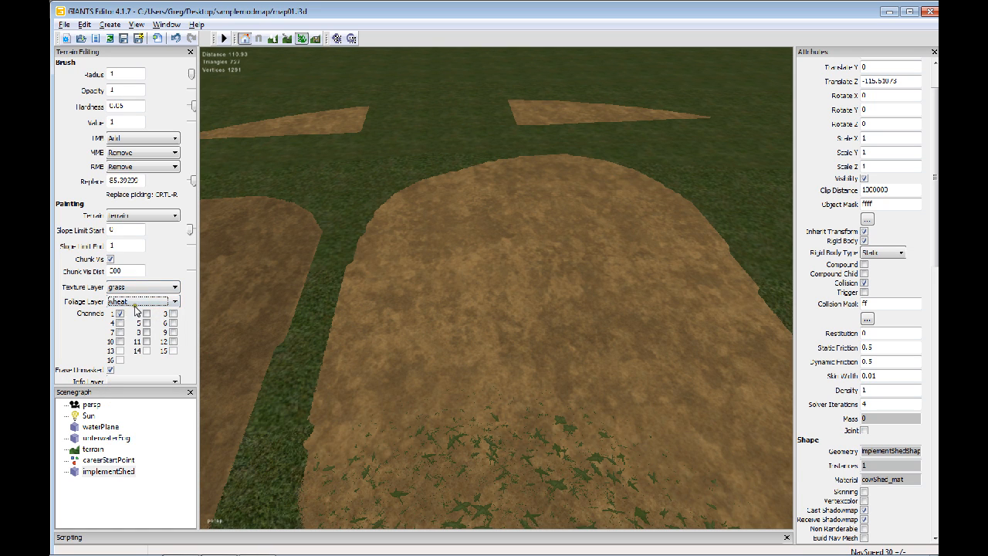
scroll(421, 323, up, 4)
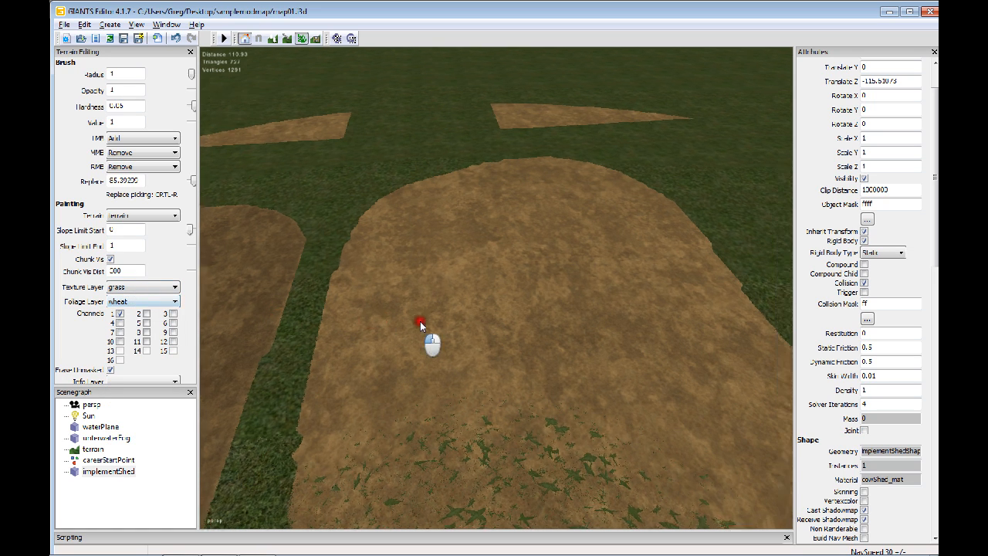
alt+drag(430, 313, 470, 304)
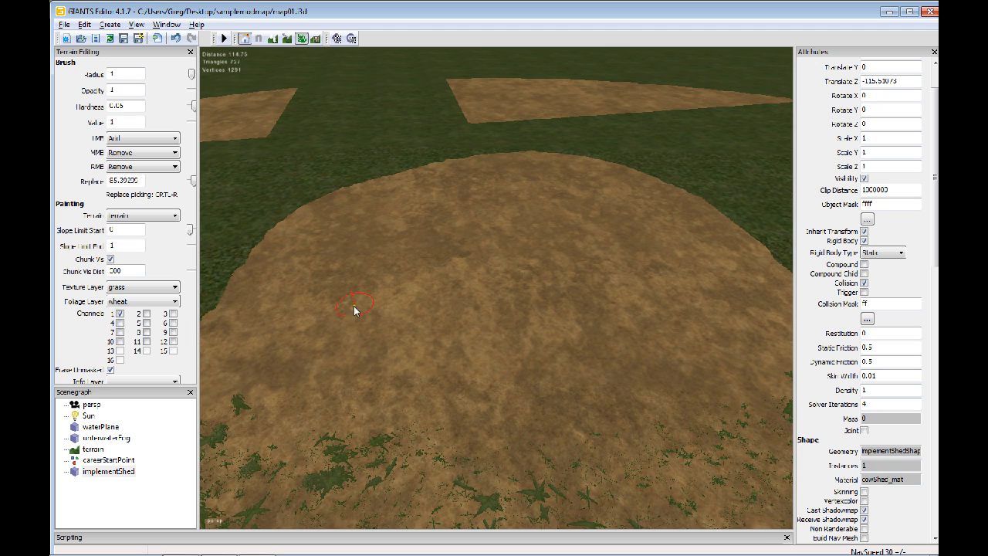
scroll(376, 312, down, 3)
scroll(388, 323, up, 2)
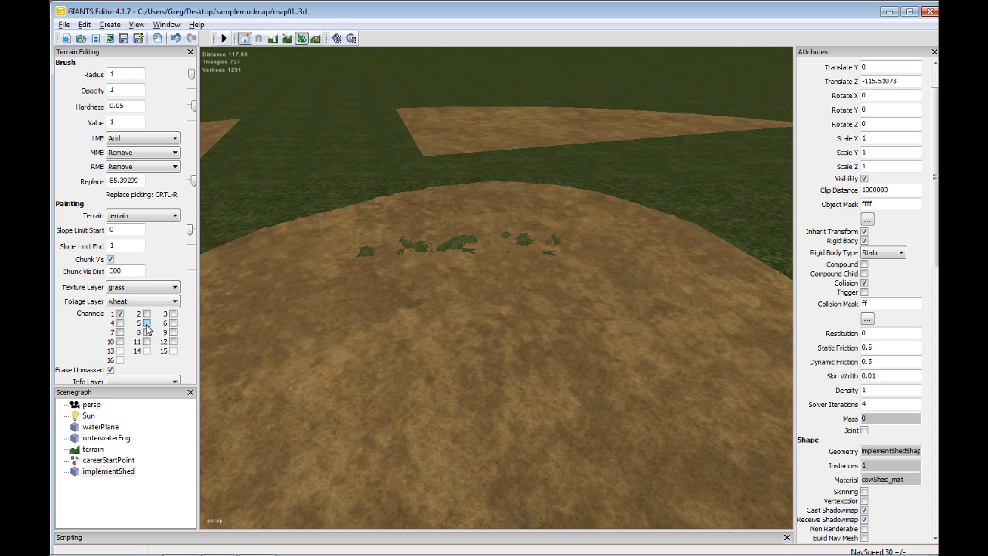
click(147, 323)
click(120, 333)
mouse_move(342, 361)
mouse_down()
mouse_move(408, 353)
mouse_move(503, 363)
mouse_move(496, 376)
mouse_move(327, 332)
mouse_move(471, 319)
mouse_move(490, 357)
mouse_move(344, 406)
mouse_move(316, 390)
mouse_up()
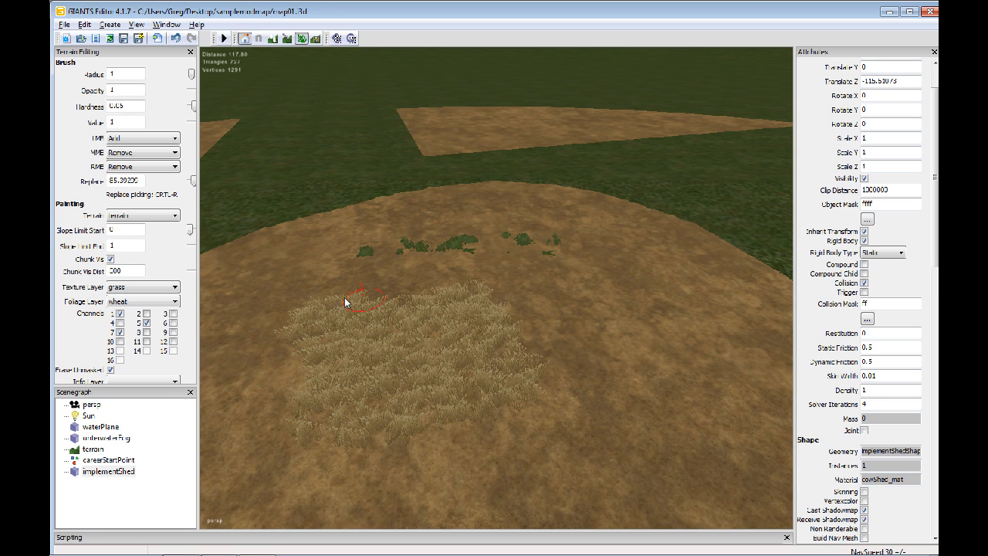
Turn on channel 3 in addition to 1, 5 and 7 and try painting over the wheat patch
click(119, 313)
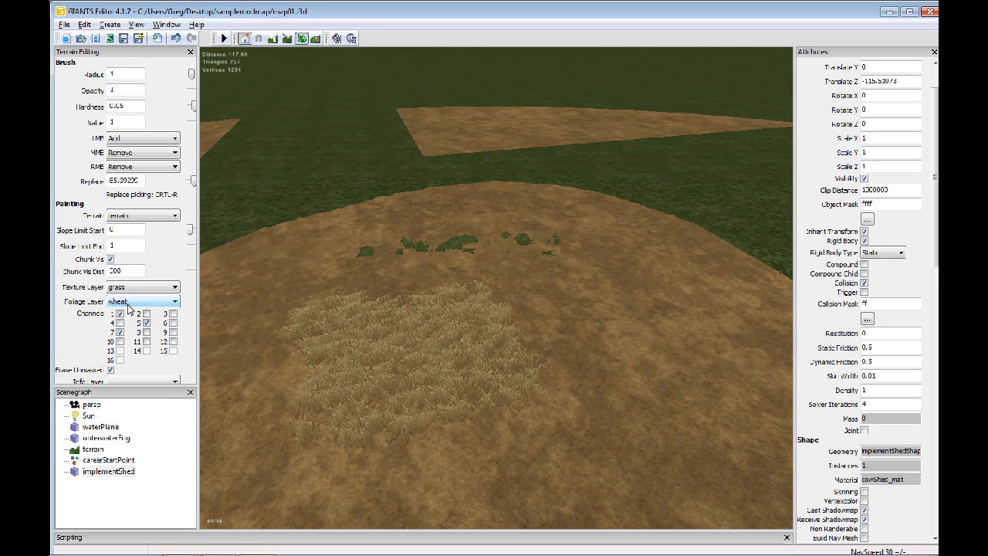
click(173, 315)
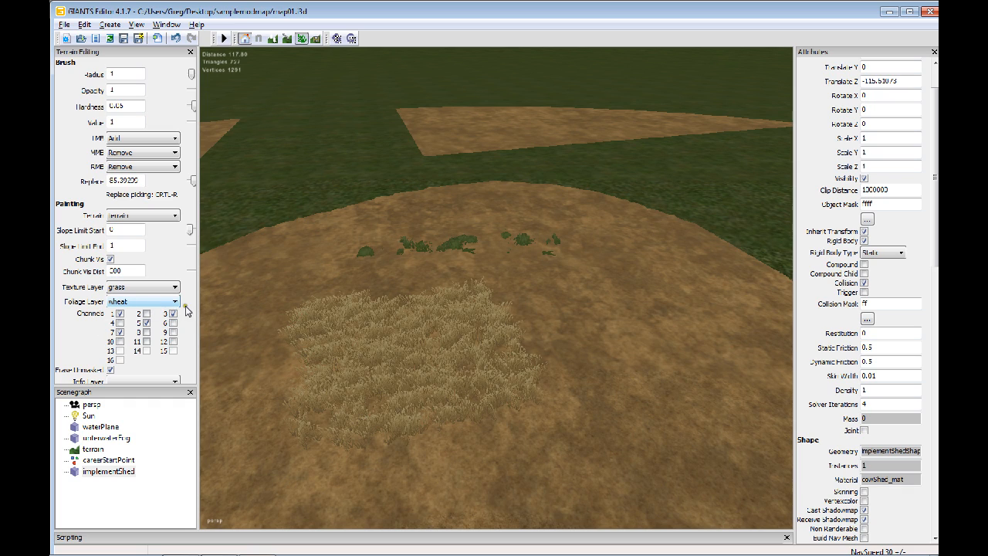
alt+drag(559, 374, 597, 366)
alt+right_drag(597, 366, 504, 347)
alt+drag(504, 347, 503, 327)
alt+right_drag(366, 283, 439, 301)
mouse_move(439, 301)
mouse_down()
mouse_move(497, 399)
mouse_move(440, 388)
mouse_move(484, 434)
mouse_move(445, 421)
mouse_move(572, 437)
mouse_move(478, 475)
mouse_up()
alt+right_drag(536, 354, 488, 362)
mouse_move(487, 363)
alt+mouse_down()
mouse_move(525, 332)
mouse_move(500, 347)
mouse_move(450, 340)
alt+mouse_up()
Turn off channels 1, 3, 5 and 7 and erase the painted wheat patch
click(174, 314)
click(120, 314)
click(147, 323)
click(120, 333)
mouse_move(262, 304)
mouse_down()
mouse_move(255, 308)
mouse_move(419, 293)
mouse_move(324, 303)
mouse_move(448, 211)
mouse_move(393, 234)
mouse_move(296, 214)
mouse_move(356, 286)
mouse_move(499, 212)
mouse_move(597, 215)
mouse_move(545, 258)
mouse_move(654, 270)
mouse_move(549, 346)
mouse_move(350, 316)
mouse_up()
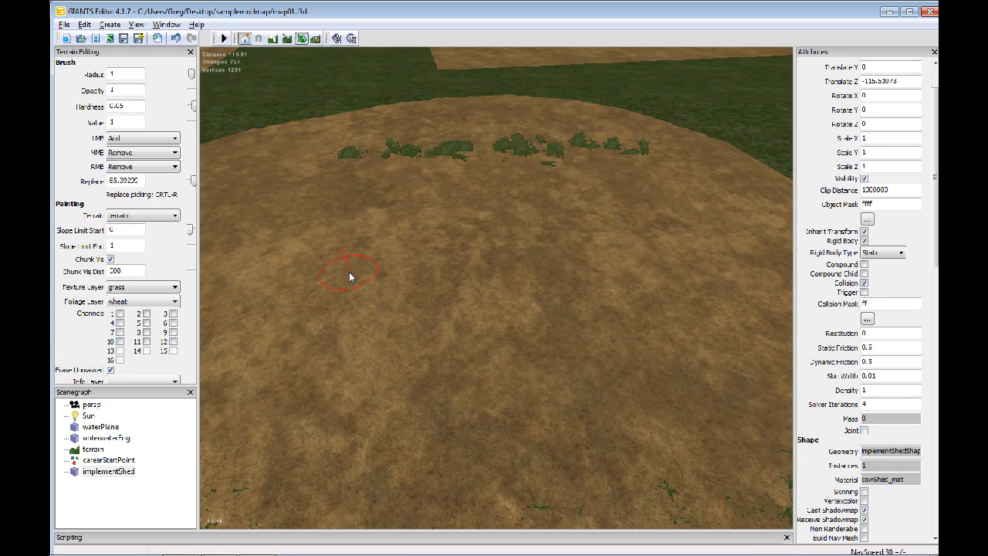
click(154, 301)
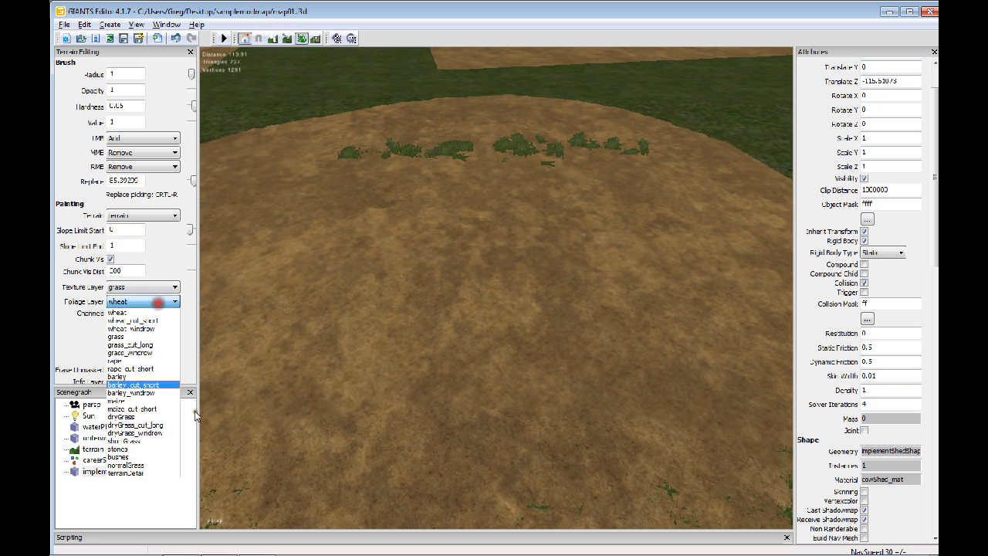
click(158, 474)
click(138, 302)
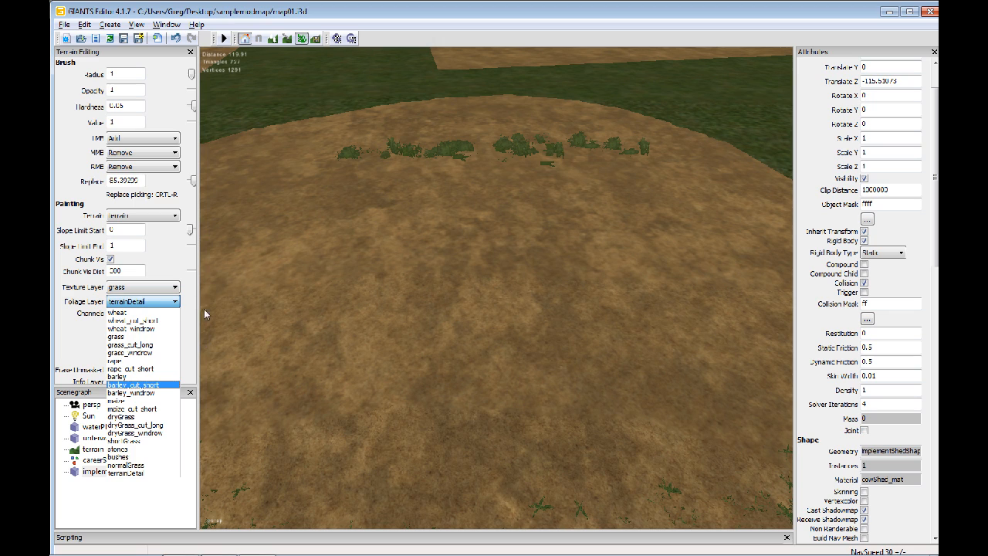
click(152, 306)
mouse_move(610, 246)
alt+mouse_down()
mouse_move(498, 235)
mouse_move(590, 245)
alt+mouse_up()
mouse_move(591, 245)
alt+right_down()
mouse_move(592, 259)
mouse_move(504, 263)
mouse_move(580, 250)
alt+right_up()
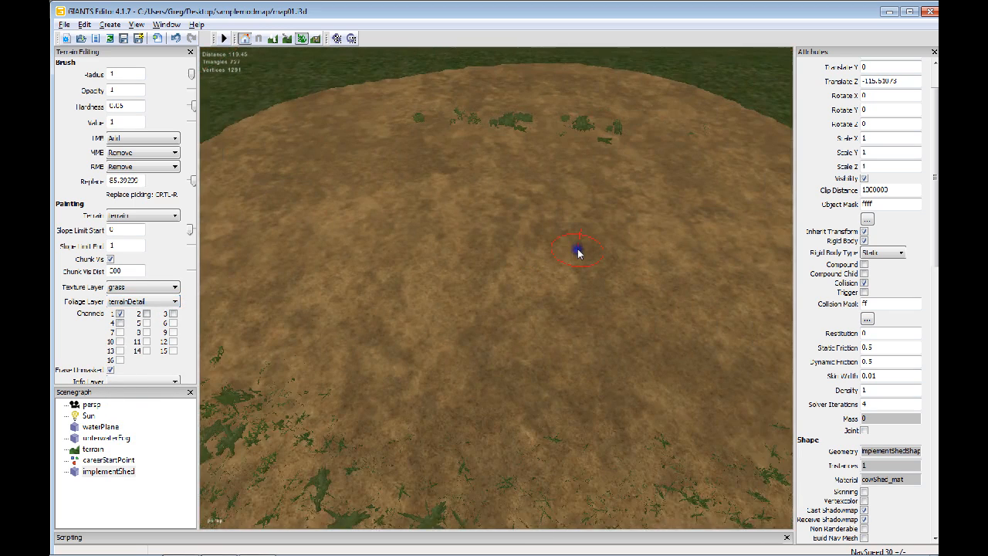
Choose the grass foliage layer with channels 2, 5 and 7 on and paint a grass patch in the middle of the brown ground
click(166, 302)
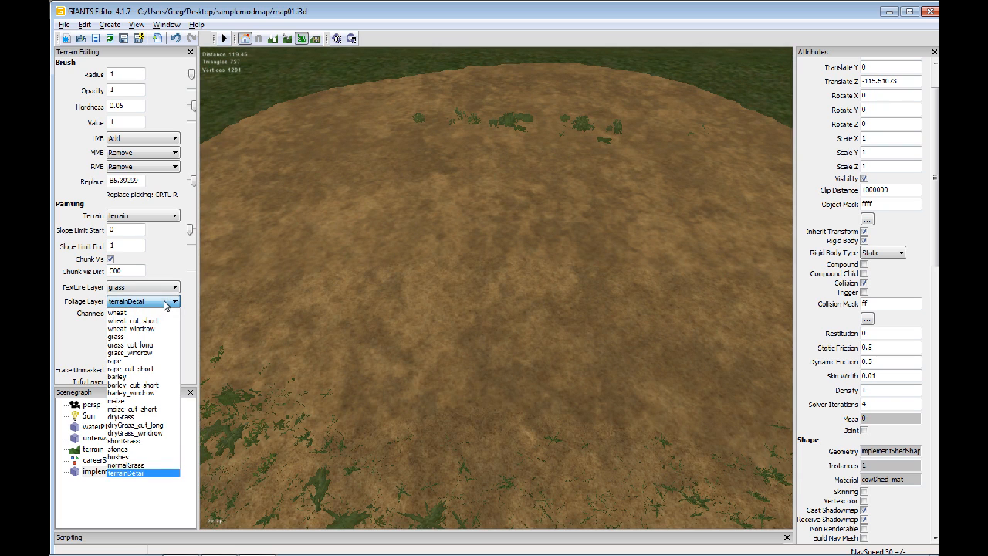
click(137, 338)
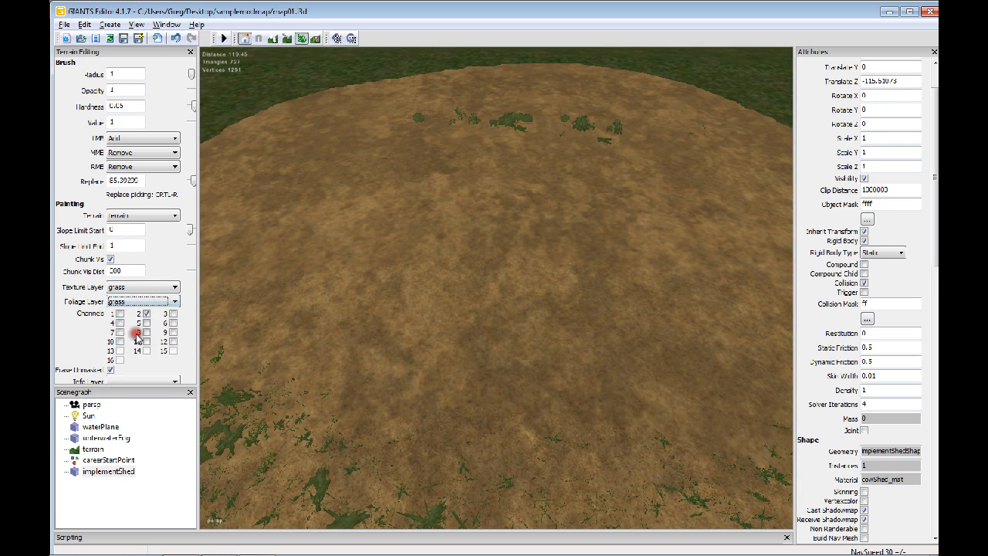
alt+right_drag(503, 256, 563, 274)
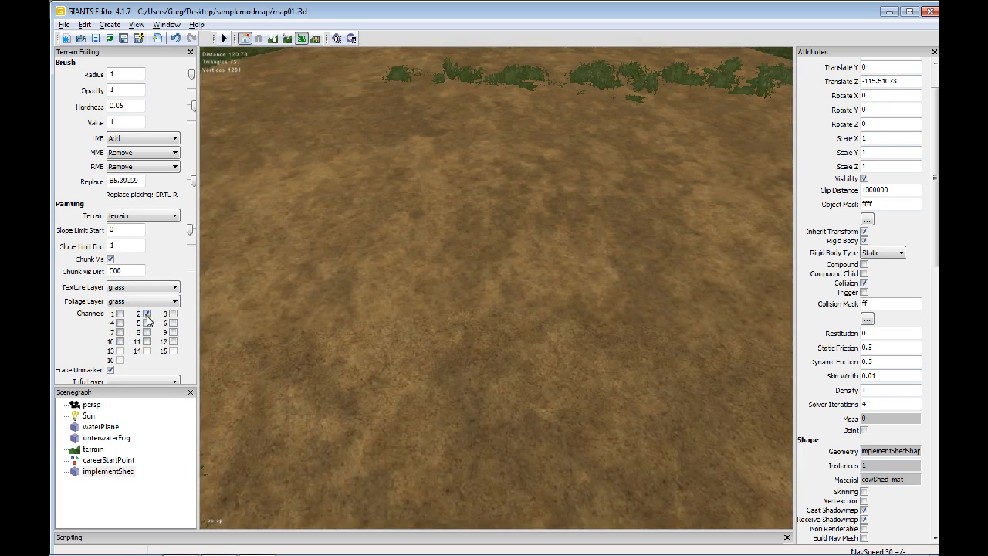
click(147, 323)
click(120, 332)
mouse_move(538, 245)
mouse_down()
mouse_move(450, 236)
mouse_move(505, 282)
mouse_move(532, 209)
mouse_move(397, 216)
mouse_move(522, 297)
mouse_move(609, 319)
mouse_move(402, 326)
mouse_up()
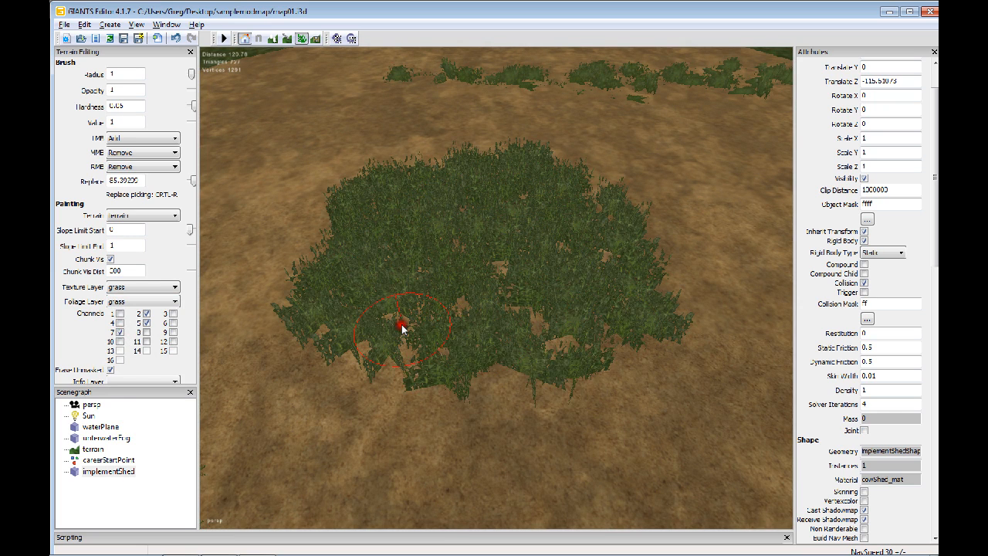
Turn off channels 5 and 7 and paint over the grass patch with only channel 2 on
click(120, 333)
click(147, 323)
mouse_move(533, 224)
mouse_down()
mouse_move(375, 242)
mouse_move(386, 198)
mouse_move(653, 265)
mouse_move(592, 322)
mouse_move(342, 327)
mouse_up()
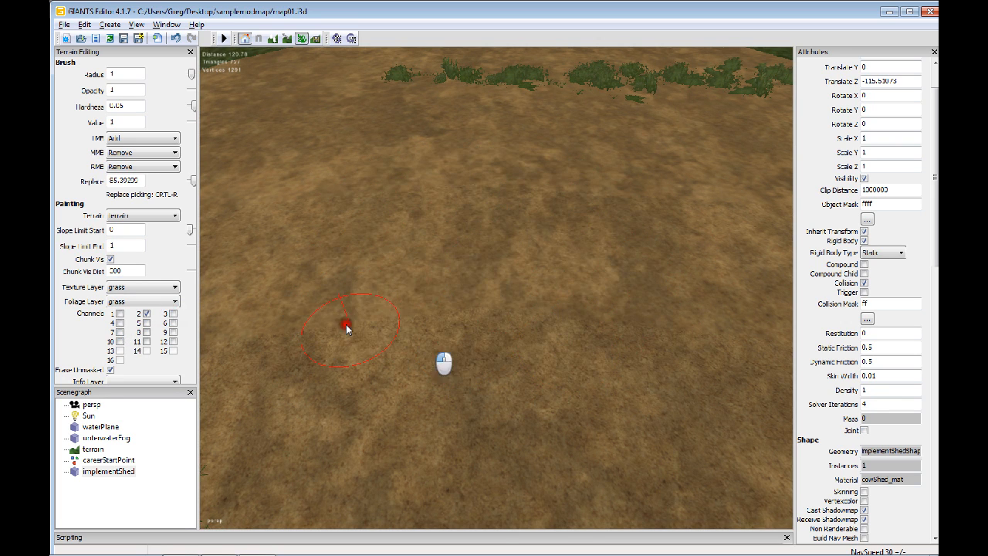
Turn on channels 8 and 9 along with channel 2 and try a grass stroke on the brown ground
double_click(147, 315)
click(146, 332)
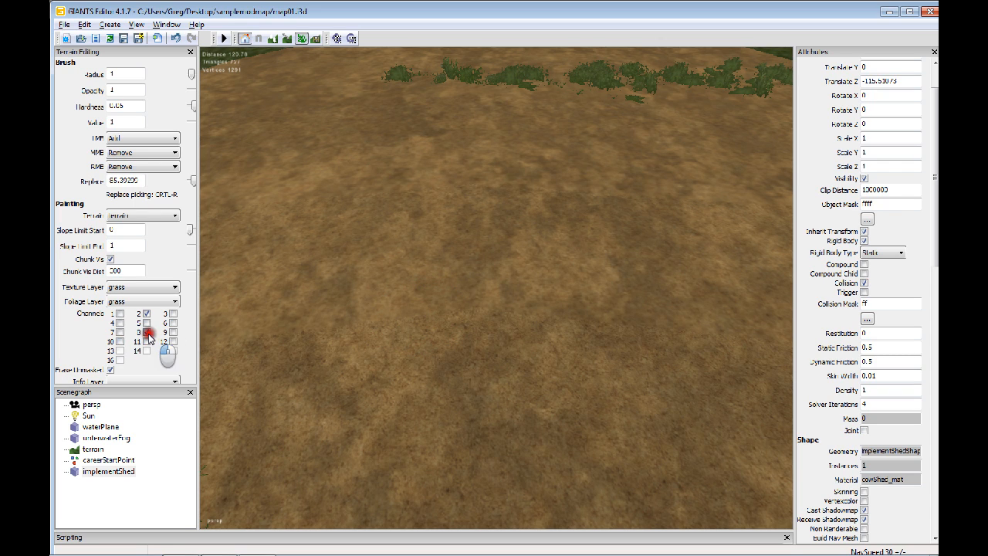
click(173, 332)
mouse_move(320, 280)
mouse_down()
mouse_move(465, 266)
mouse_move(552, 272)
mouse_move(618, 250)
mouse_move(397, 222)
mouse_move(383, 294)
mouse_move(453, 302)
mouse_up()
Turn off channels 2, 8 and 9 and erase the grass trial strokes from the brown ground
click(147, 332)
click(173, 332)
click(146, 314)
mouse_move(332, 200)
mouse_down()
mouse_move(582, 208)
mouse_move(520, 239)
mouse_move(597, 239)
mouse_move(596, 270)
mouse_move(503, 244)
mouse_move(461, 298)
mouse_move(329, 238)
mouse_move(256, 332)
mouse_up()
Look over the painted ground patches on the terrain and the available foliage layers
mouse_move(515, 275)
alt+mouse_down()
mouse_move(552, 269)
mouse_move(472, 276)
mouse_move(529, 282)
mouse_move(412, 282)
mouse_move(532, 267)
mouse_move(468, 276)
mouse_move(504, 269)
mouse_move(488, 282)
mouse_move(407, 281)
alt+mouse_up()
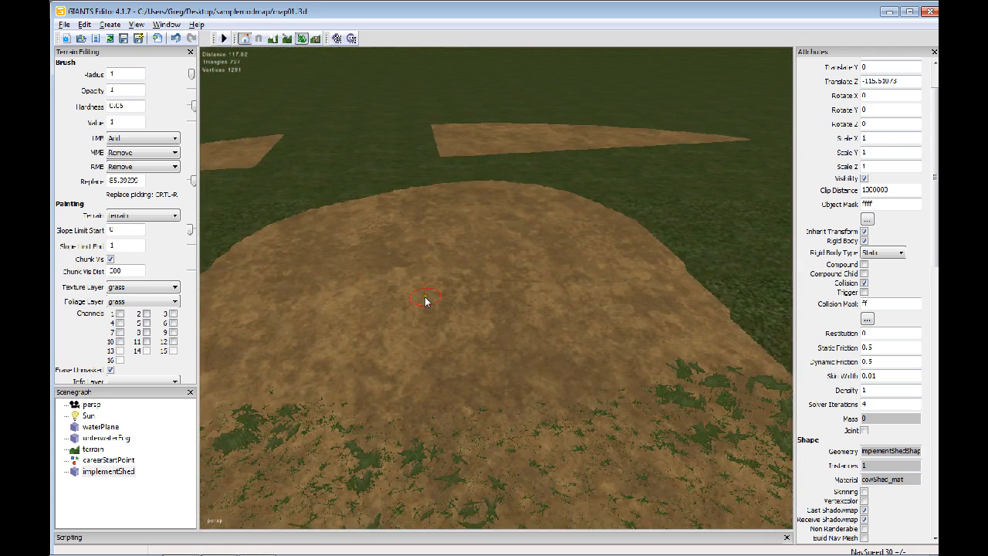
alt+drag(300, 307, 535, 269)
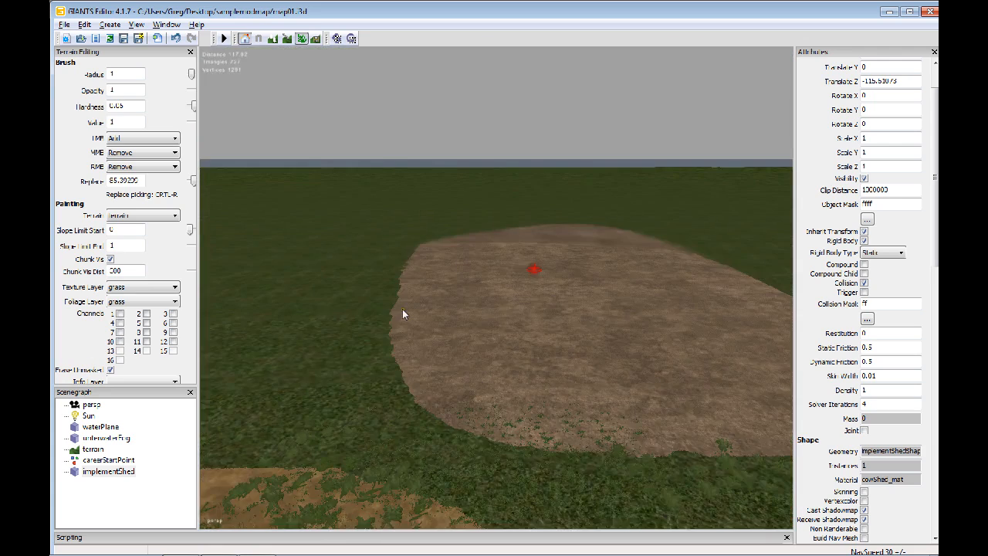
alt+drag(402, 309, 495, 330)
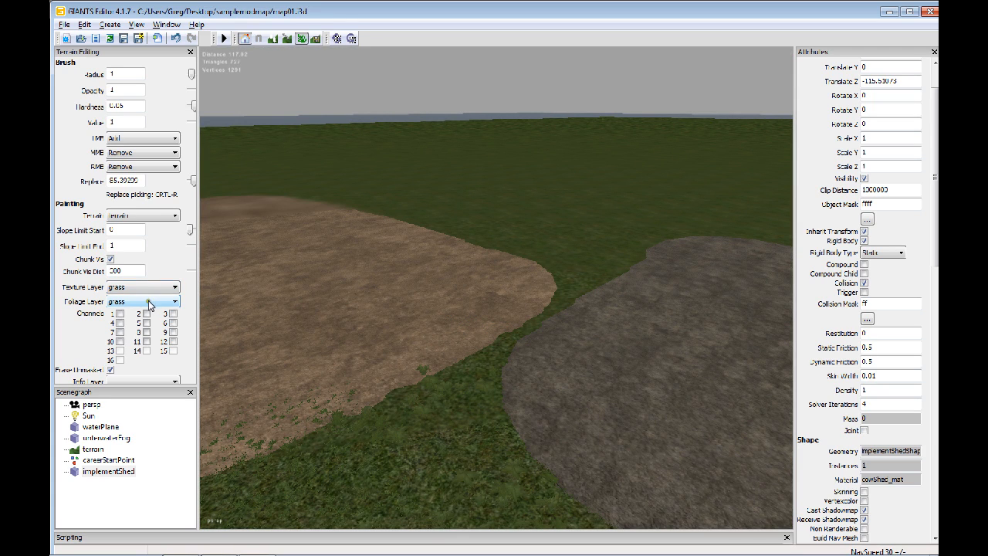
click(150, 303)
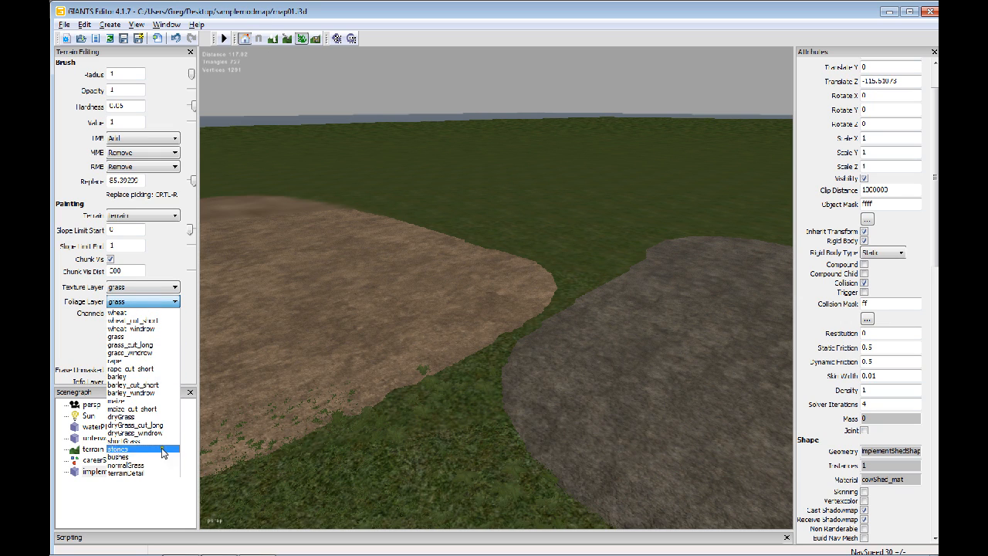
click(187, 361)
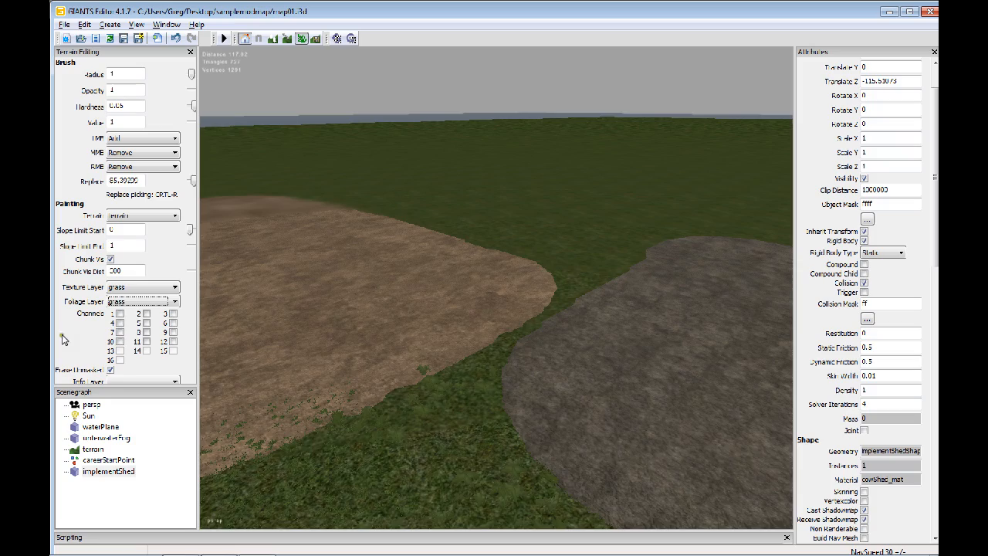
alt+drag(434, 334, 311, 351)
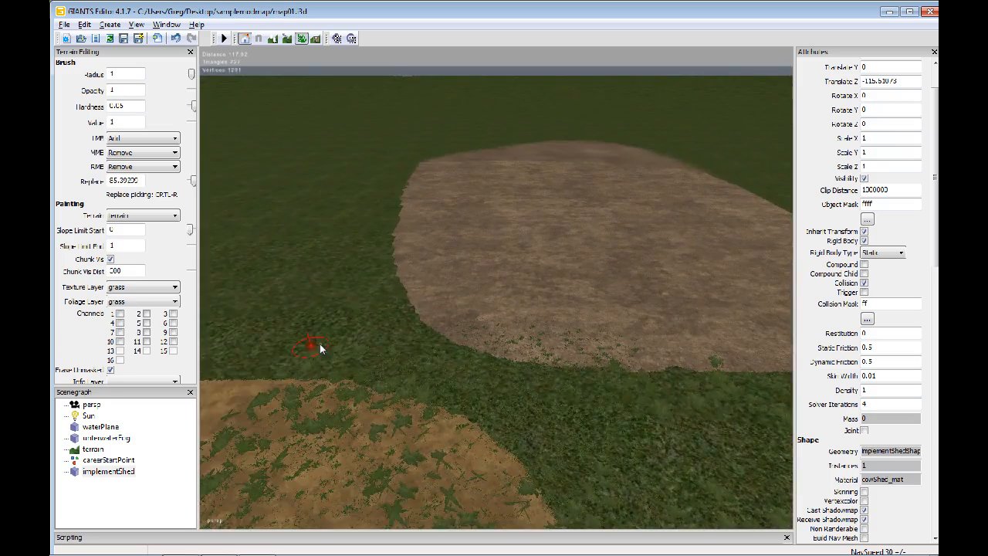
scroll(371, 331, up, 3)
alt+drag(371, 331, 359, 357)
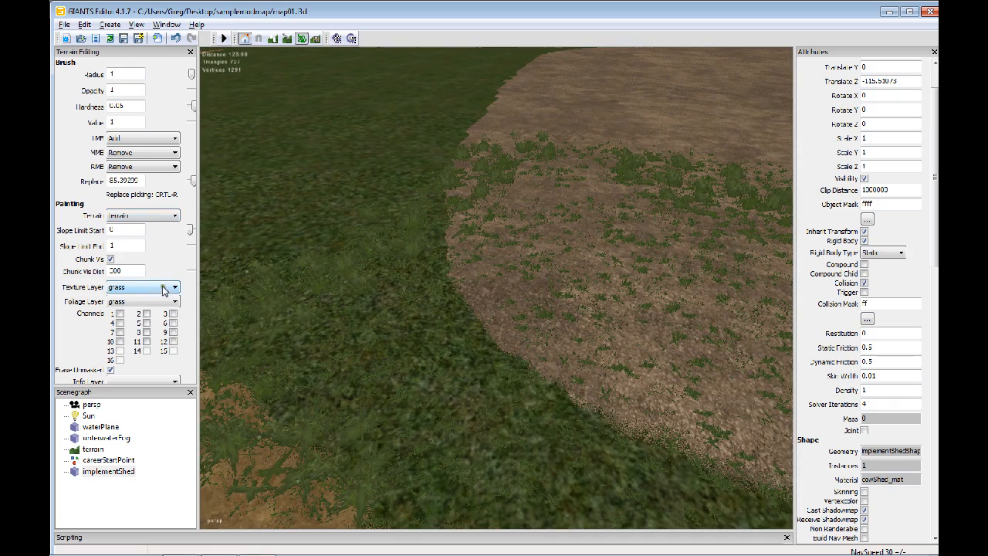
scroll(420, 346, up, 1)
scroll(420, 346, down, 1)
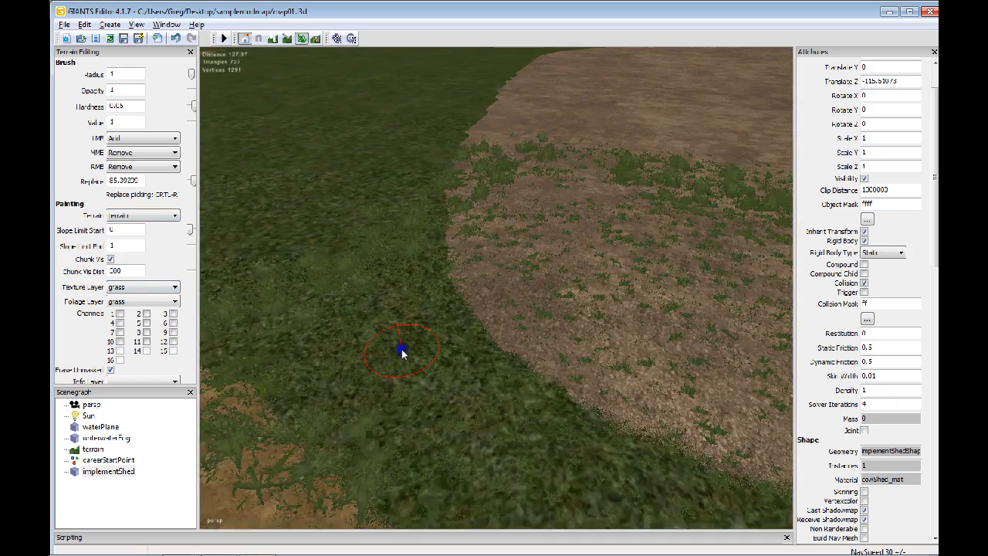
Choose the normalGrass foliage layer with all channels off and erase the normal grass from the light brown ground
alt+drag(402, 352, 376, 334)
click(167, 287)
click(156, 288)
click(159, 301)
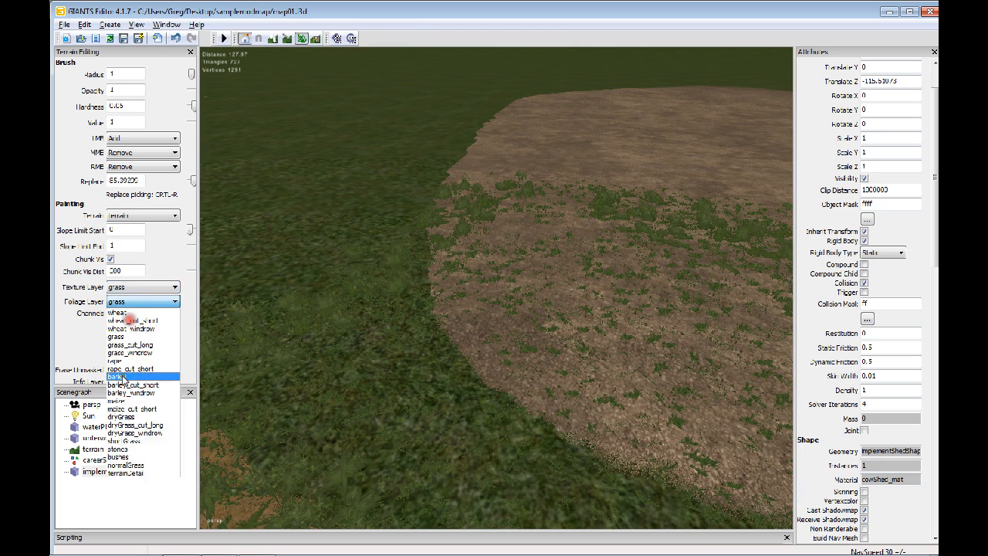
click(139, 466)
mouse_move(291, 347)
mouse_down()
mouse_move(470, 199)
mouse_move(466, 232)
mouse_move(765, 221)
mouse_move(582, 213)
mouse_move(729, 248)
mouse_move(695, 258)
mouse_move(481, 185)
mouse_move(663, 177)
mouse_move(581, 417)
mouse_move(560, 420)
mouse_up()
Choose the shortGrass foliage layer and erase the short grass from the light brown ground
click(145, 302)
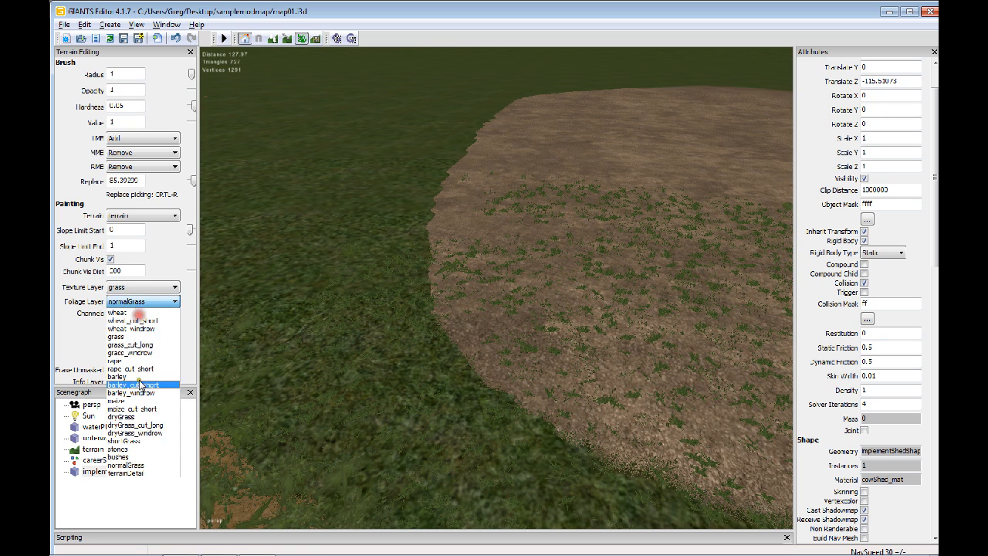
click(134, 440)
mouse_move(689, 240)
mouse_down()
mouse_move(512, 194)
mouse_move(595, 185)
mouse_move(705, 249)
mouse_move(653, 281)
mouse_move(441, 242)
mouse_move(360, 282)
mouse_move(280, 347)
mouse_move(340, 408)
mouse_move(399, 441)
mouse_move(496, 269)
mouse_move(438, 286)
mouse_move(601, 384)
mouse_move(629, 251)
mouse_move(589, 229)
mouse_move(745, 416)
mouse_move(421, 304)
mouse_move(393, 260)
mouse_up()
Clear the foliage from the orange-brown field ground and remove that ground using the terrainDetail layer with channel 1
mouse_move(534, 361)
alt+mouse_down()
mouse_move(443, 344)
mouse_move(360, 346)
alt+mouse_up()
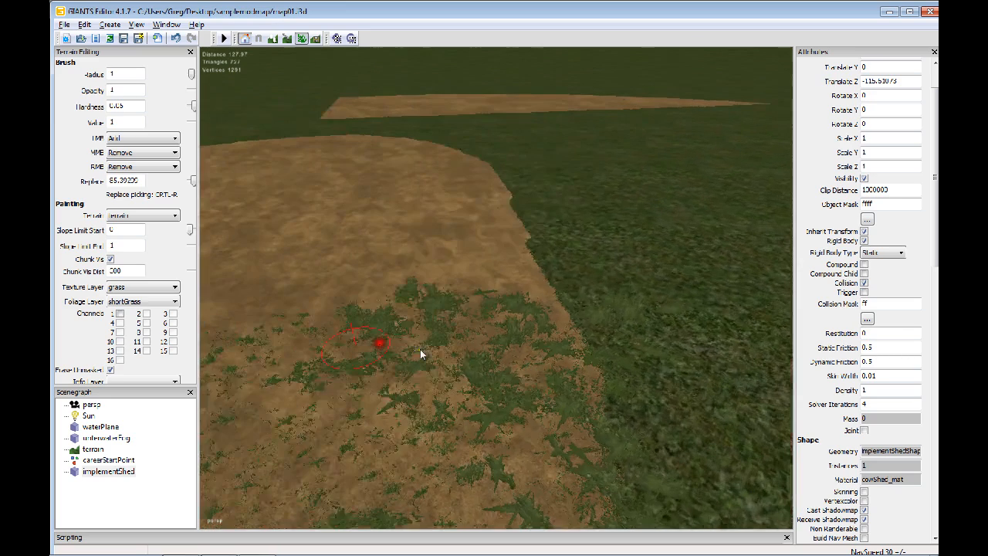
mouse_move(306, 417)
alt+mouse_down()
mouse_move(580, 392)
mouse_move(670, 344)
mouse_move(686, 364)
mouse_move(552, 337)
mouse_move(653, 278)
mouse_move(447, 230)
mouse_move(481, 335)
mouse_move(424, 386)
mouse_move(202, 360)
alt+mouse_up()
alt+drag(463, 247, 312, 342)
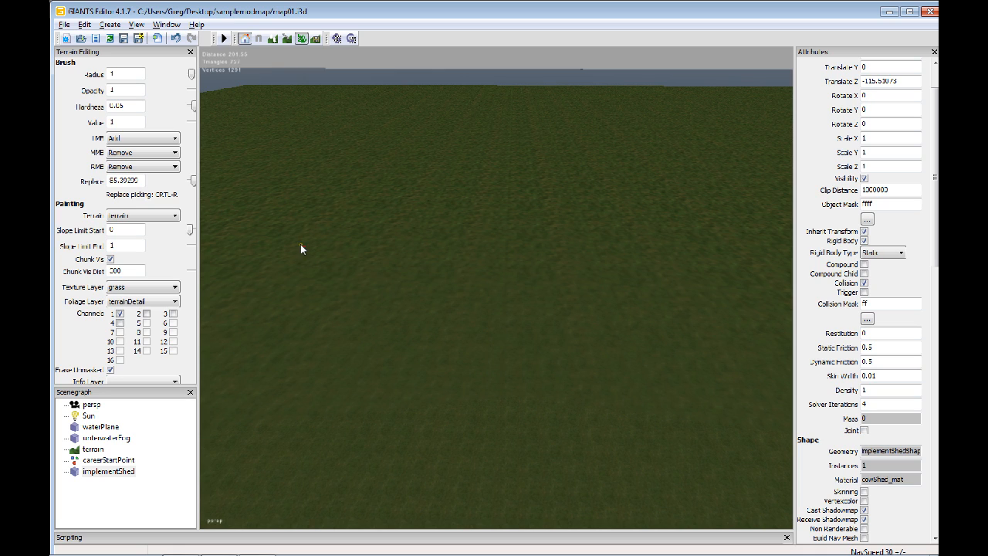
Close the terrain editing panel and import another implementShed model from the models/buildings/shed folder
click(190, 53)
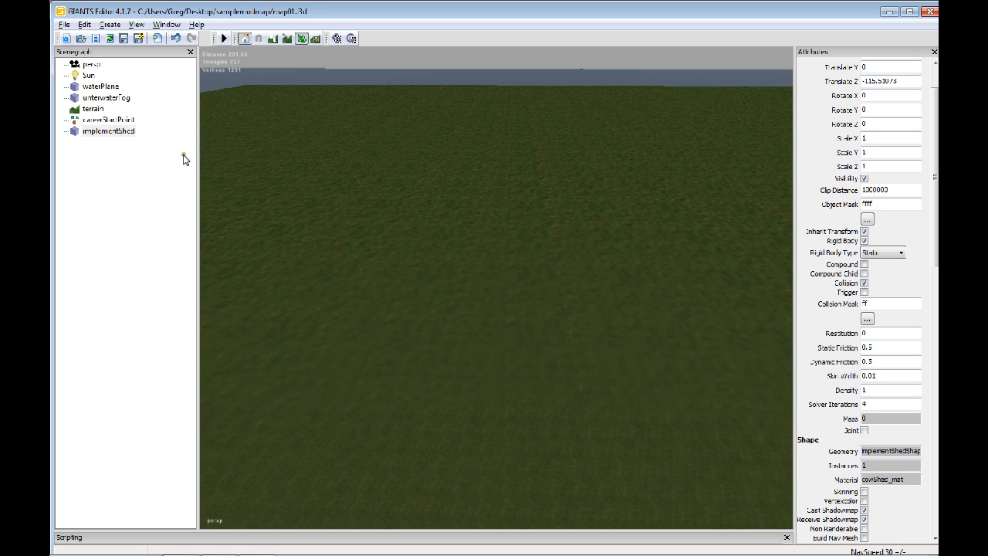
alt+drag(463, 156, 352, 214)
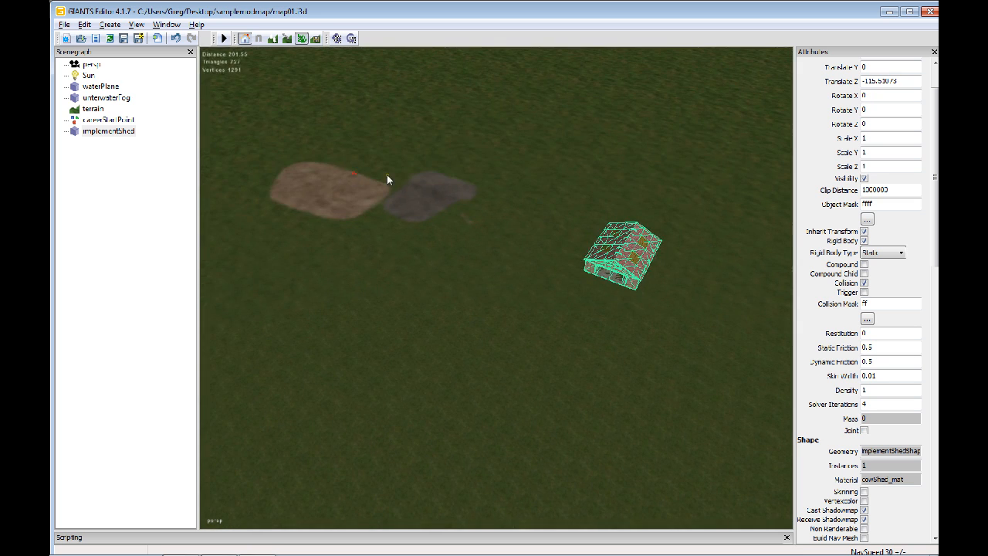
alt+drag(468, 186, 430, 201)
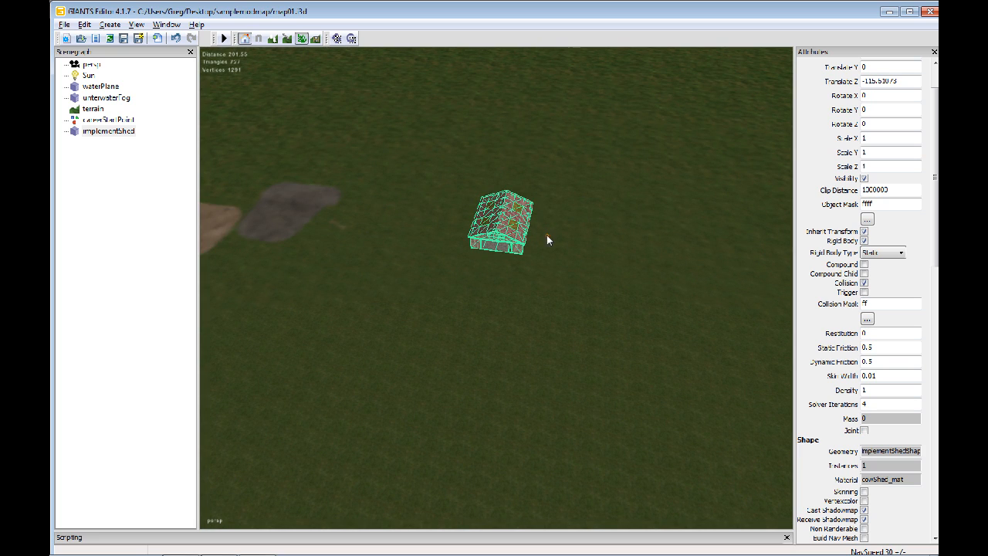
alt+drag(482, 240, 505, 216)
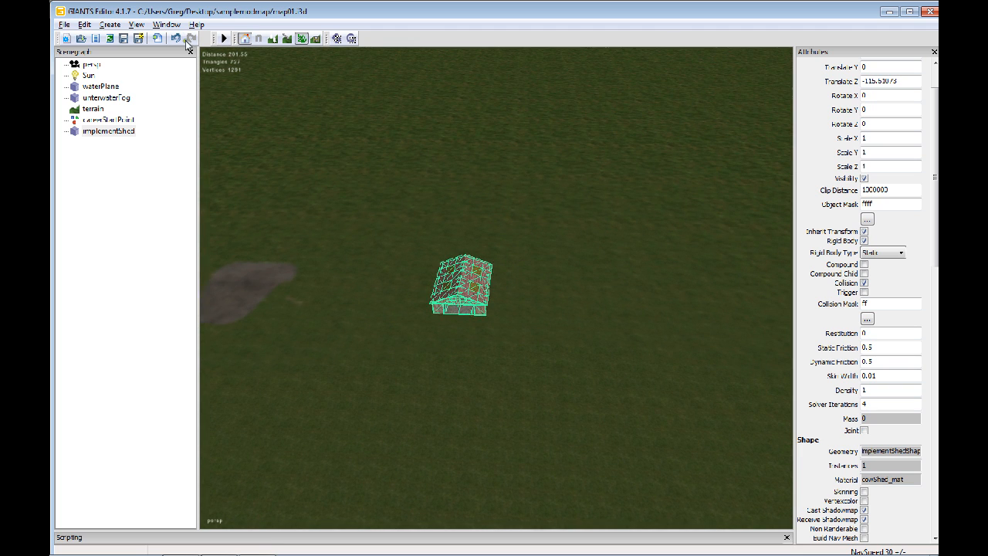
click(158, 37)
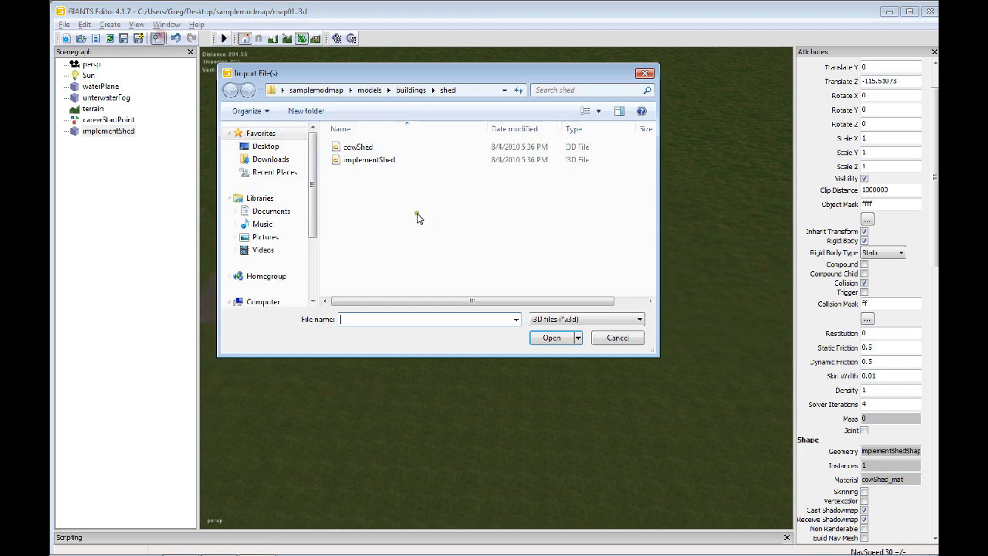
click(353, 163)
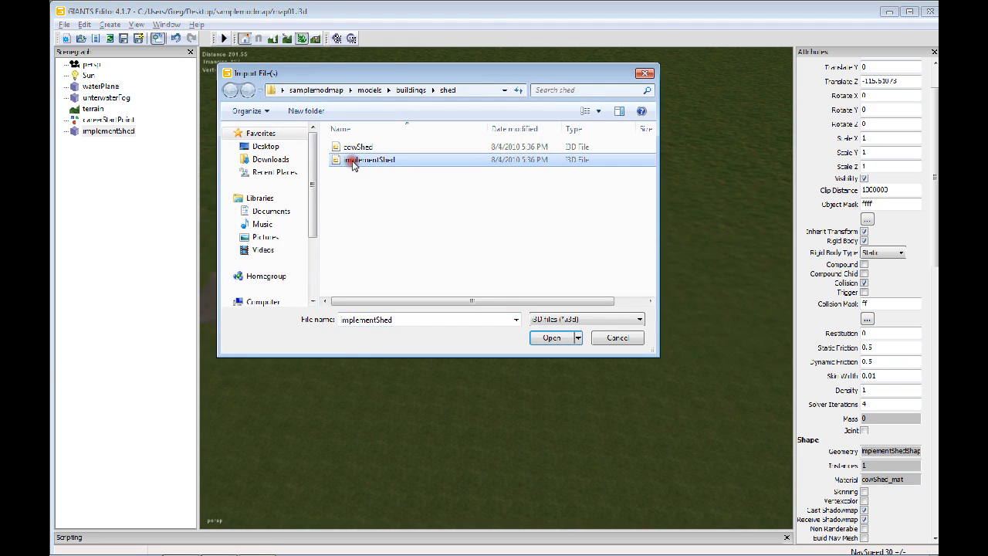
click(552, 338)
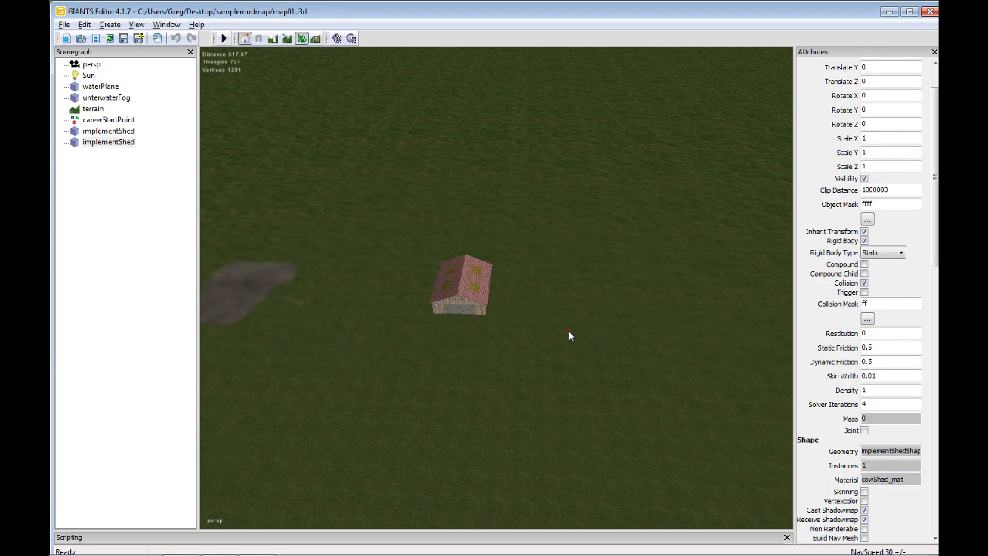
Place the imported shed beside the existing one and move it farther away from it along the X axis
click(523, 290)
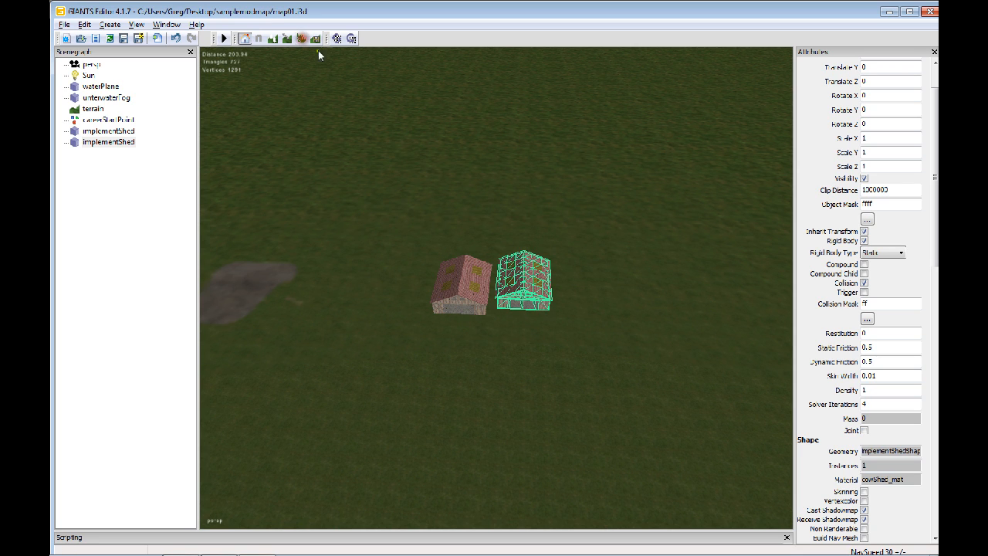
alt+middle_drag(510, 271, 515, 240)
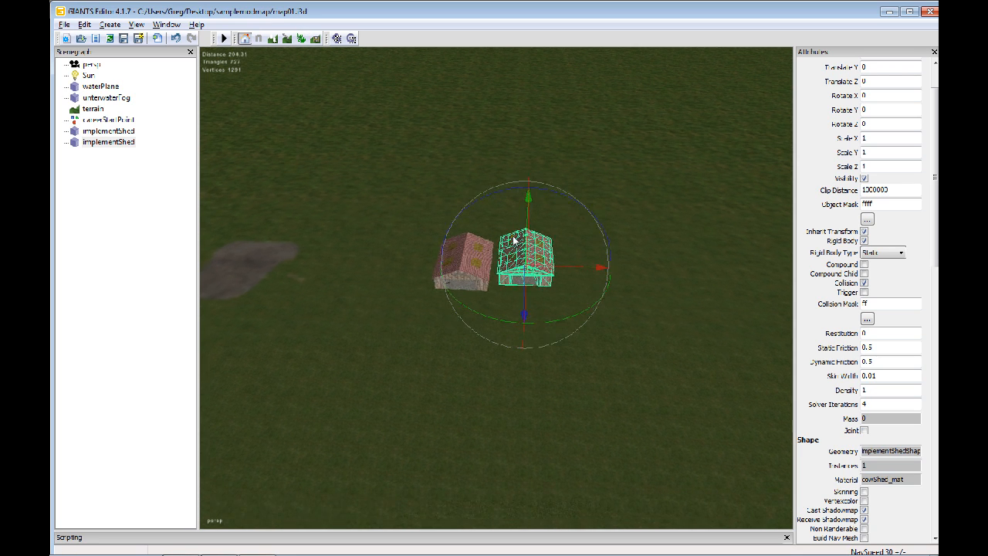
click(466, 268)
alt+right_drag(485, 262, 655, 224)
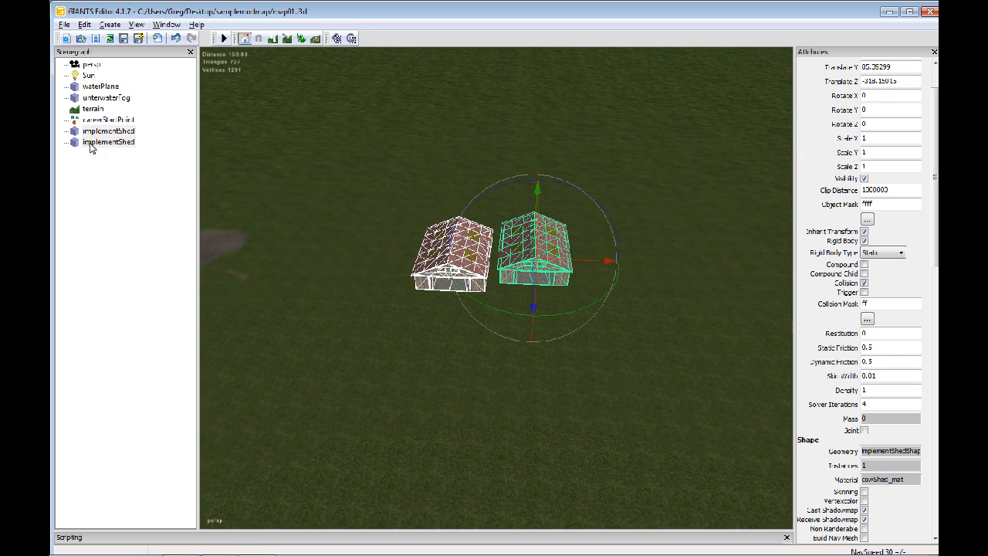
drag(608, 261, 648, 264)
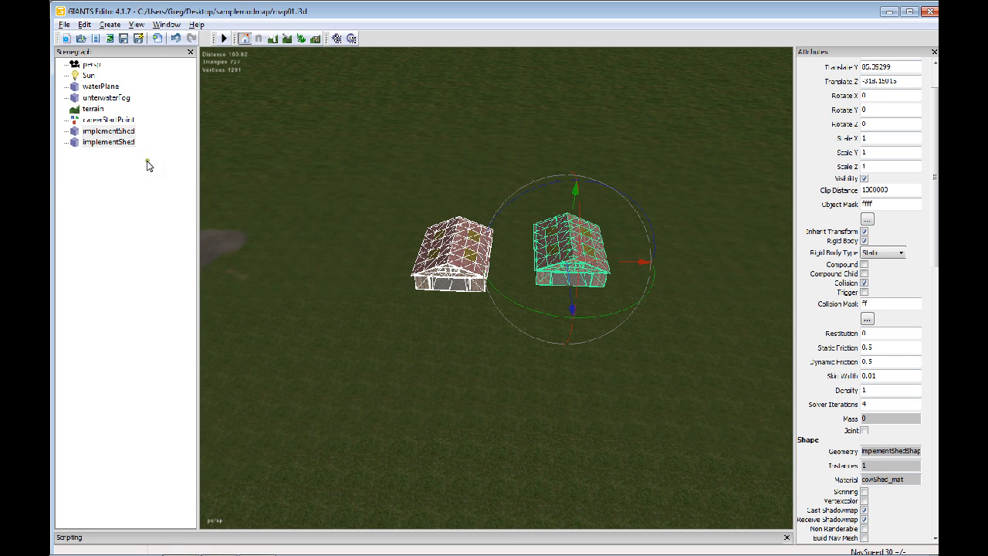
Clear the shed selection, create a new transform group and select it in the scenegraph
click(176, 120)
click(110, 24)
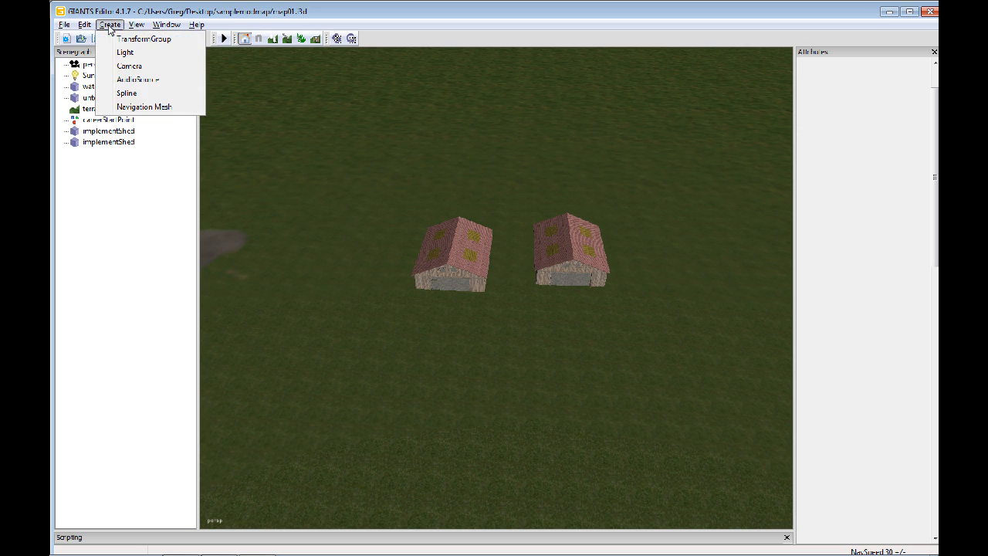
click(134, 46)
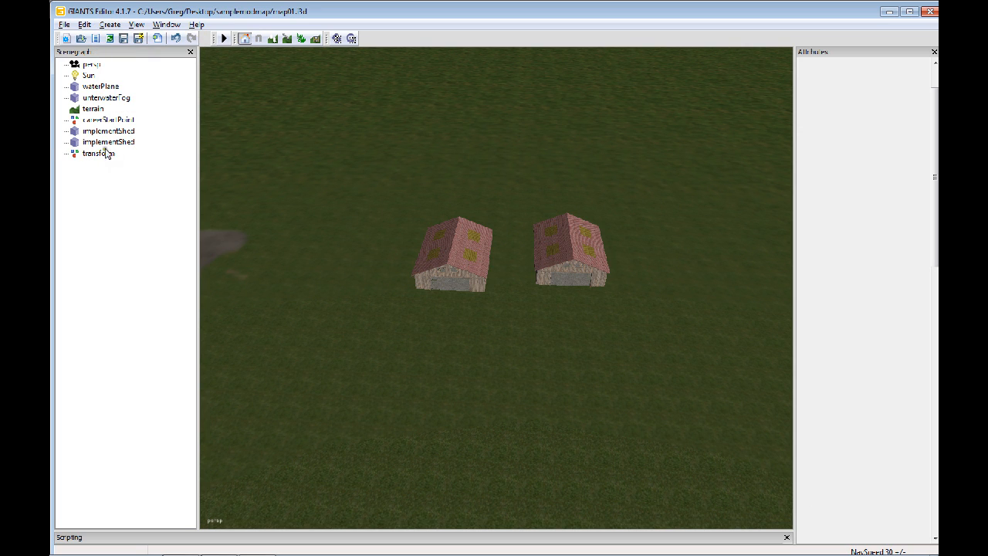
click(87, 154)
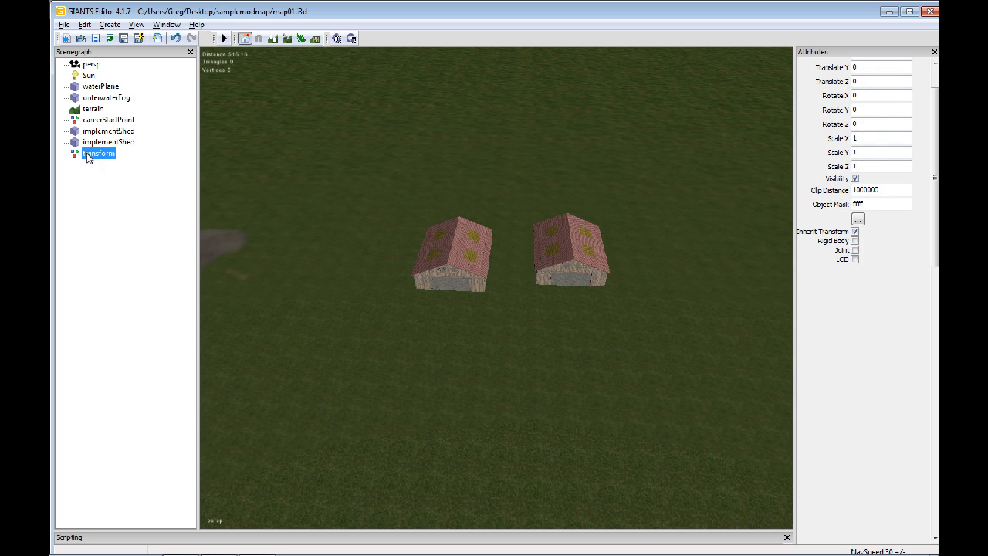
Cut both implementShed objects and paste them into the transform group
click(103, 132)
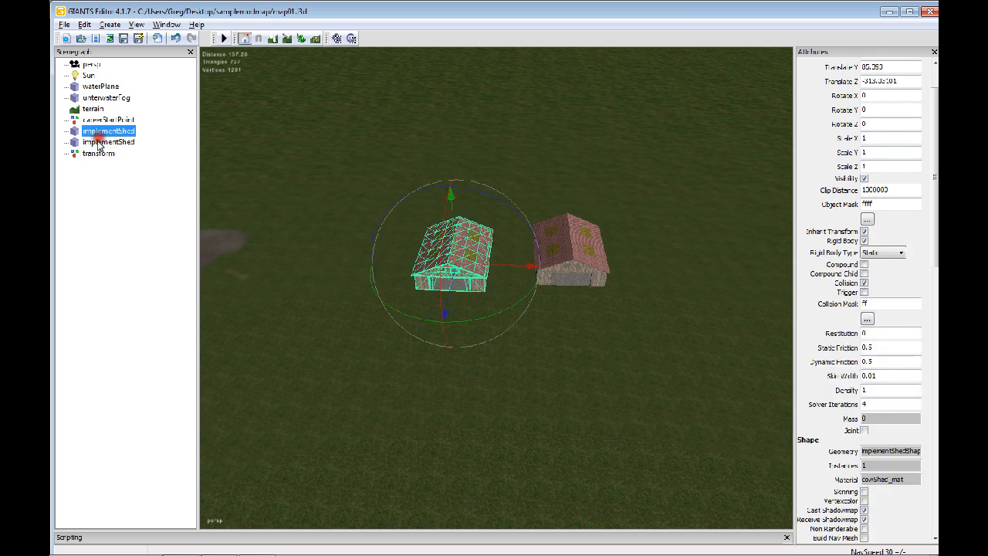
ctrl+click(98, 143)
right_click(97, 144)
key(Escape)
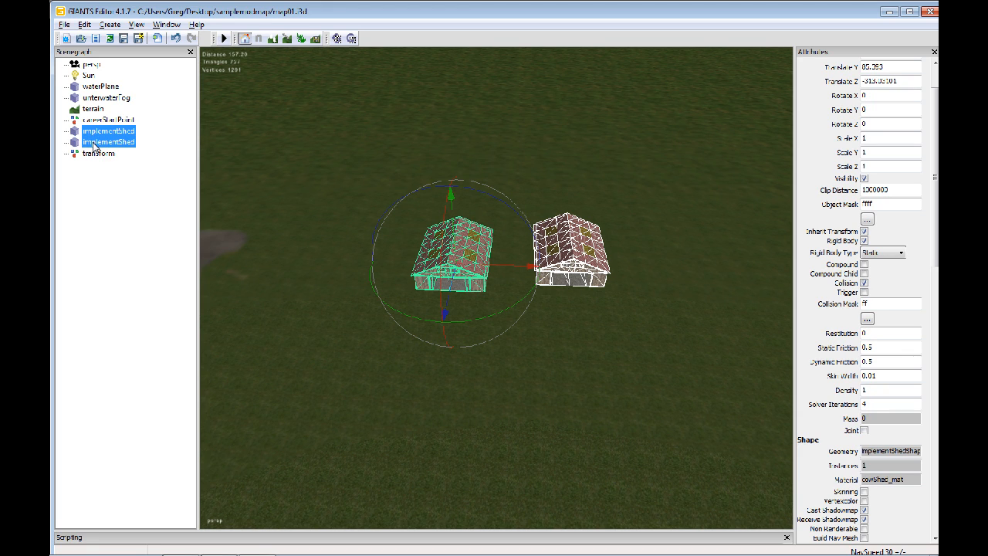
key(Delete)
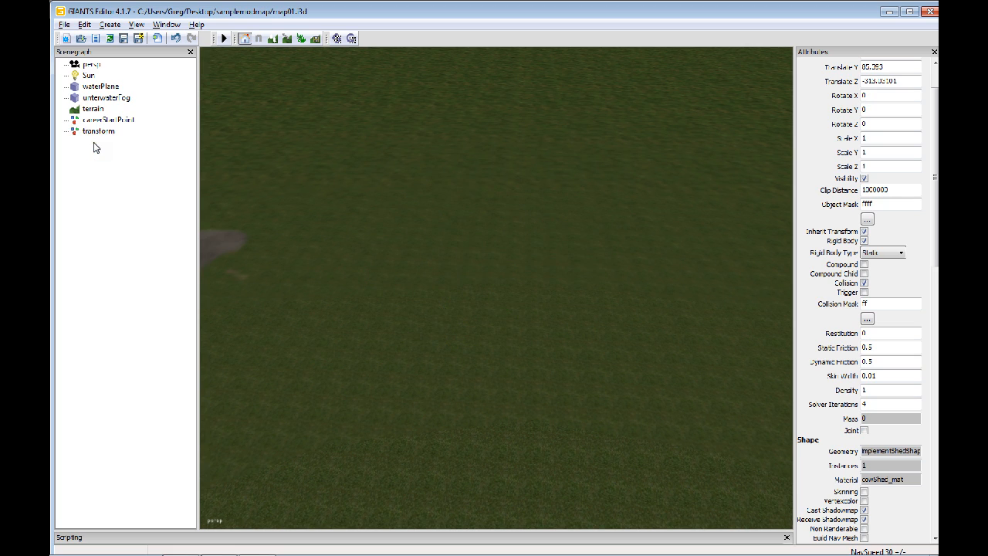
click(99, 131)
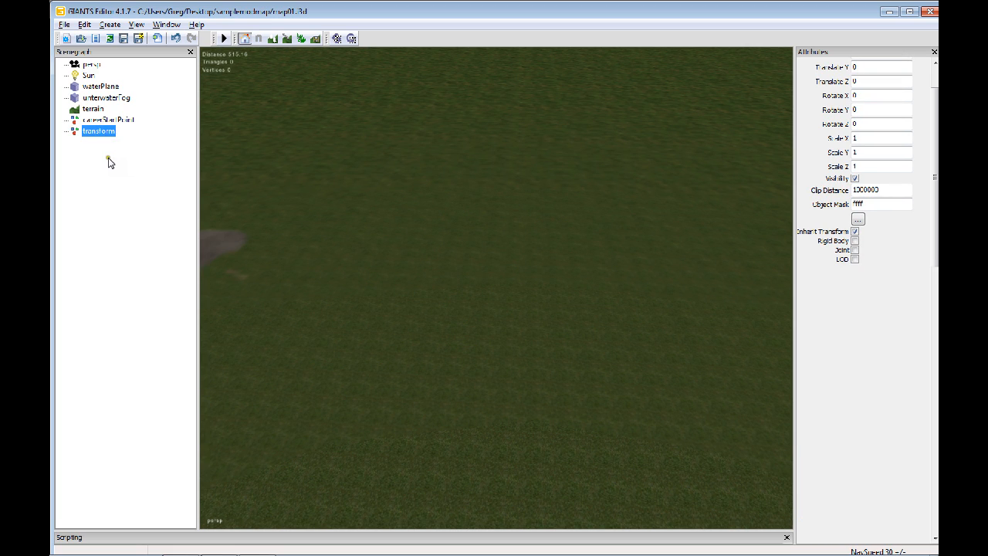
key(ctrl+v)
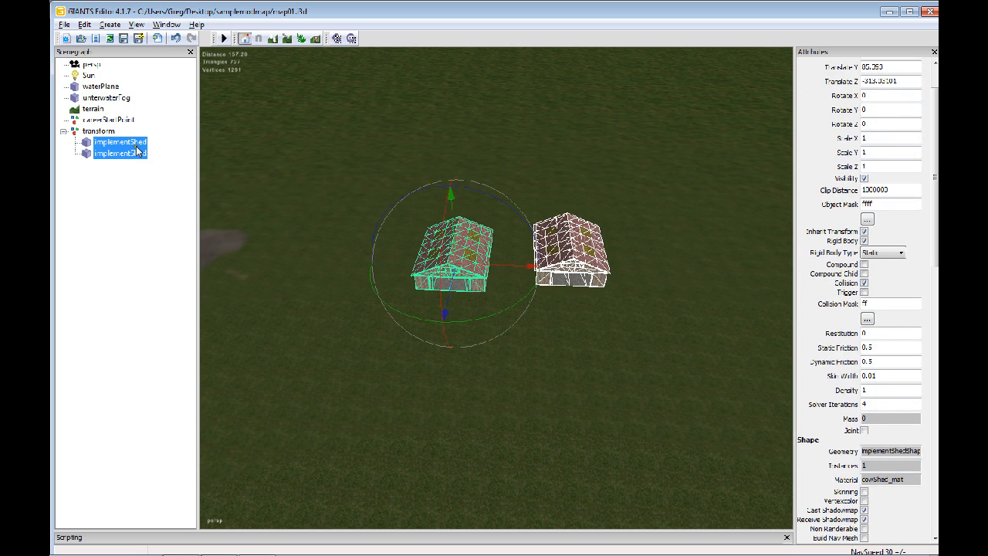
Select the transform group and repeatedly collapse and expand it to check the sheds nested inside
click(98, 133)
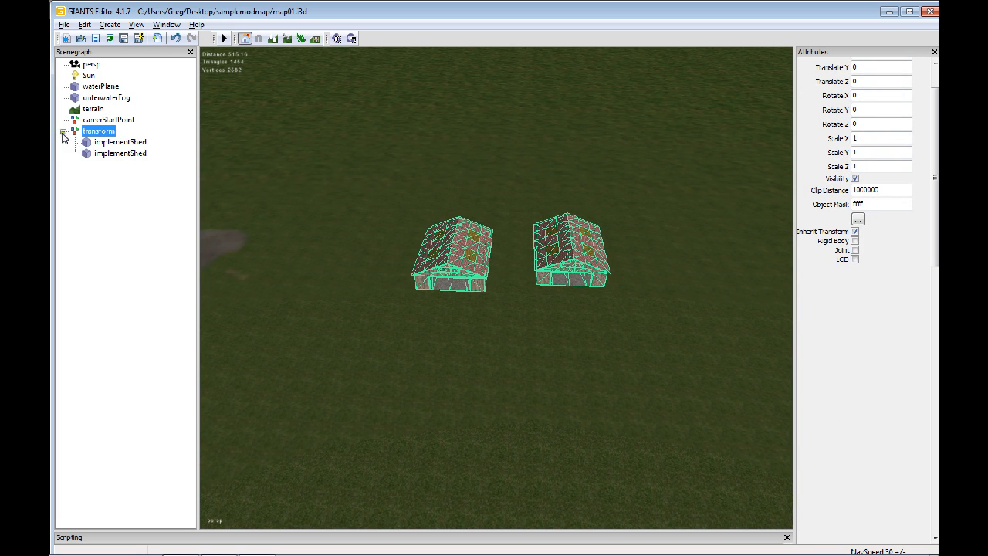
click(63, 134)
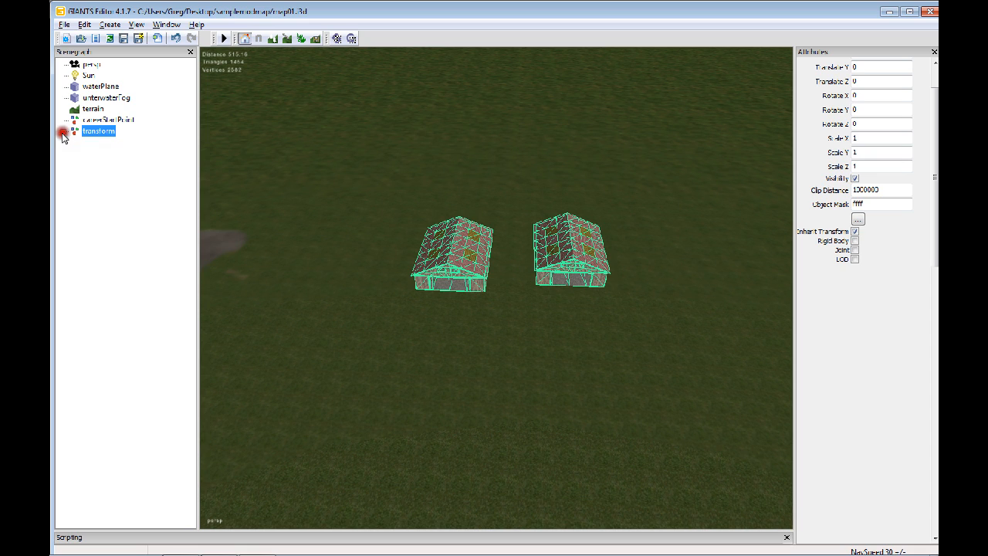
click(63, 134)
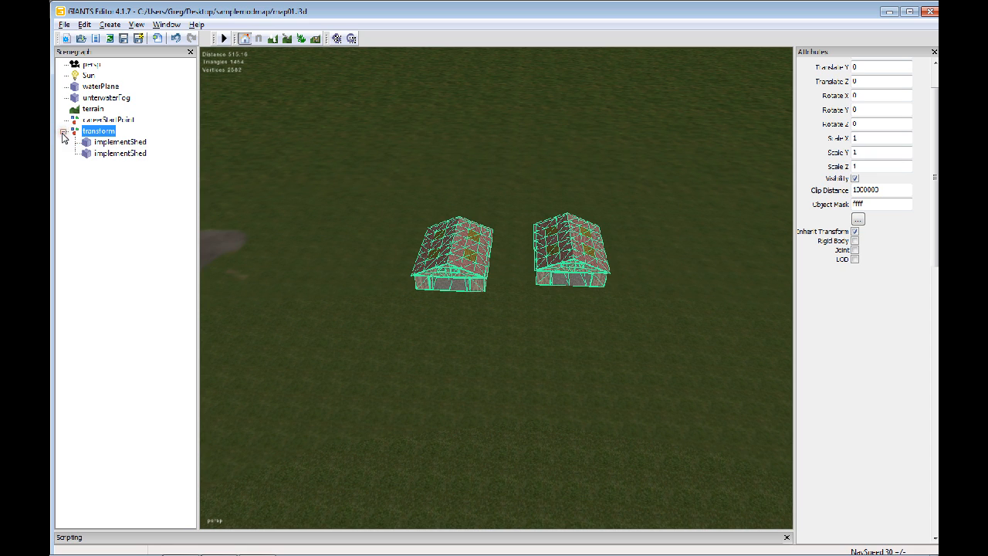
click(63, 134)
click(63, 133)
click(64, 134)
click(64, 133)
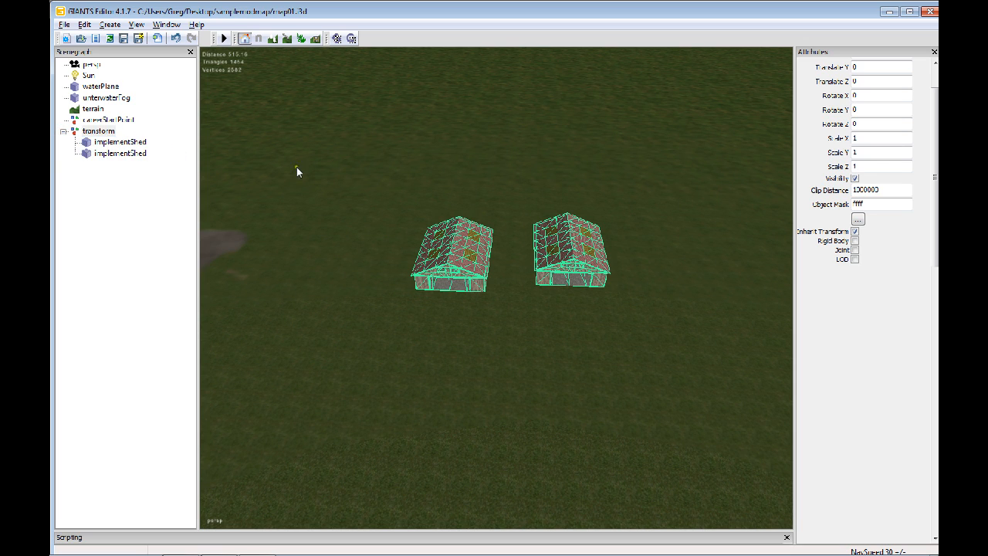
Select the two sheds individually in the viewport, alternating between them
alt+drag(445, 188, 455, 216)
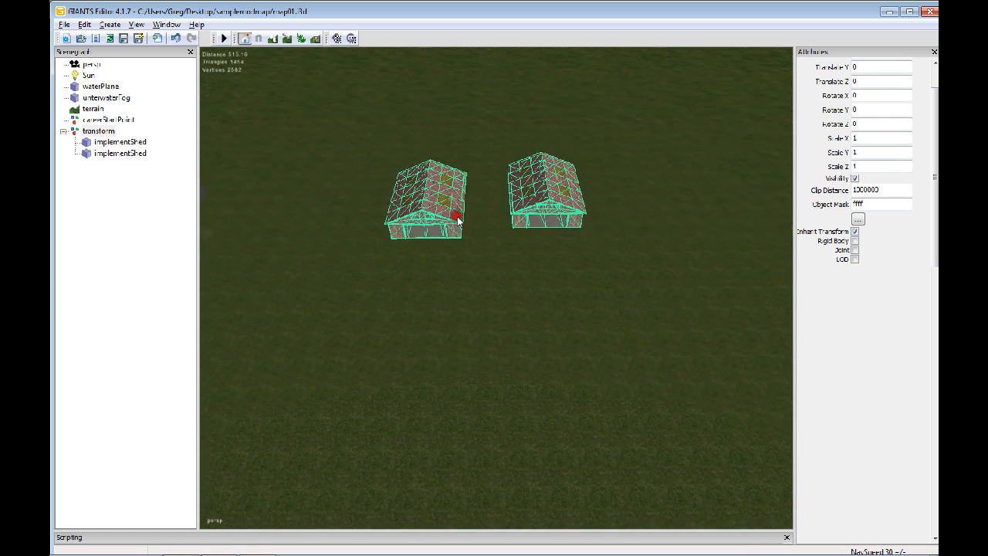
click(452, 205)
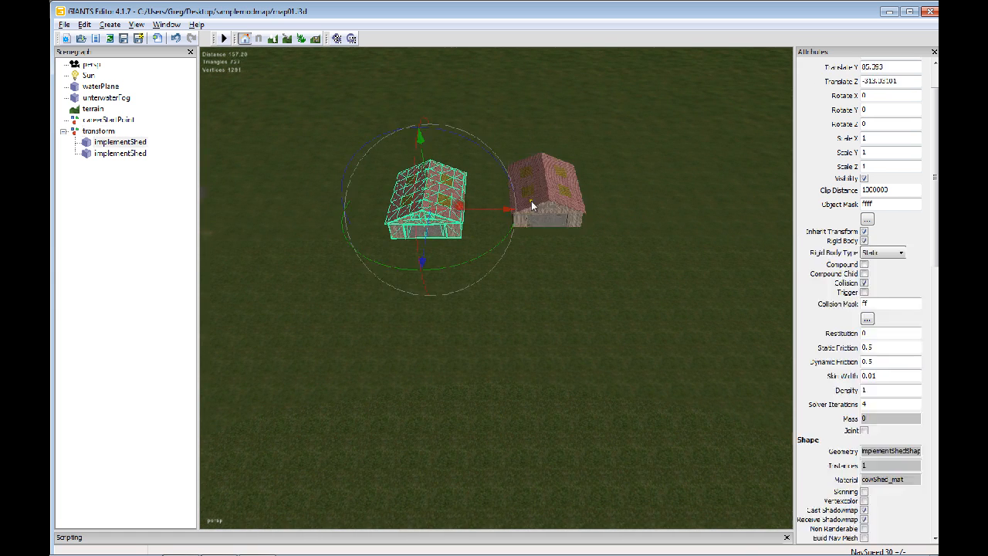
click(532, 204)
click(435, 204)
click(547, 189)
Collapse the transform group and check its entry and nested contents in the scenegraph
click(64, 132)
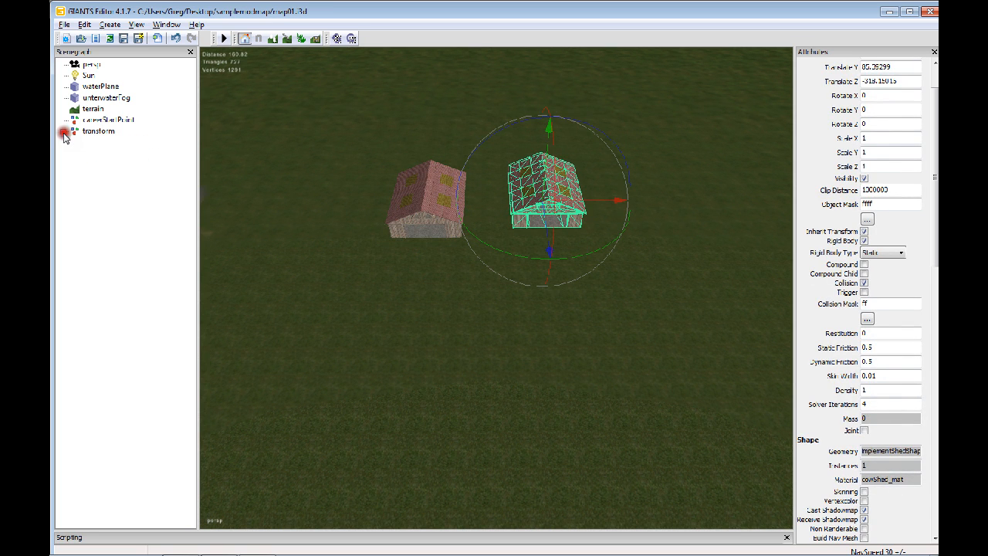
right_click(88, 134)
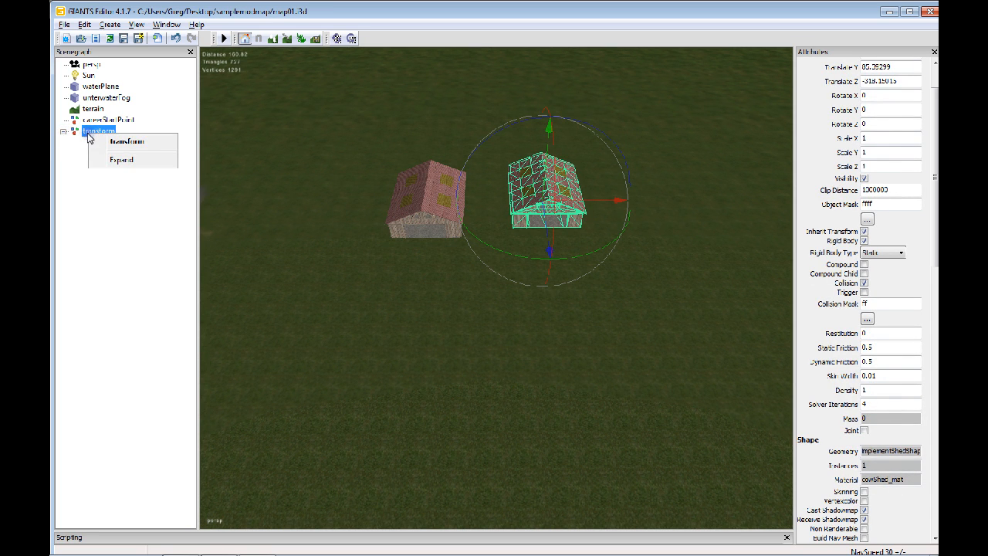
click(87, 133)
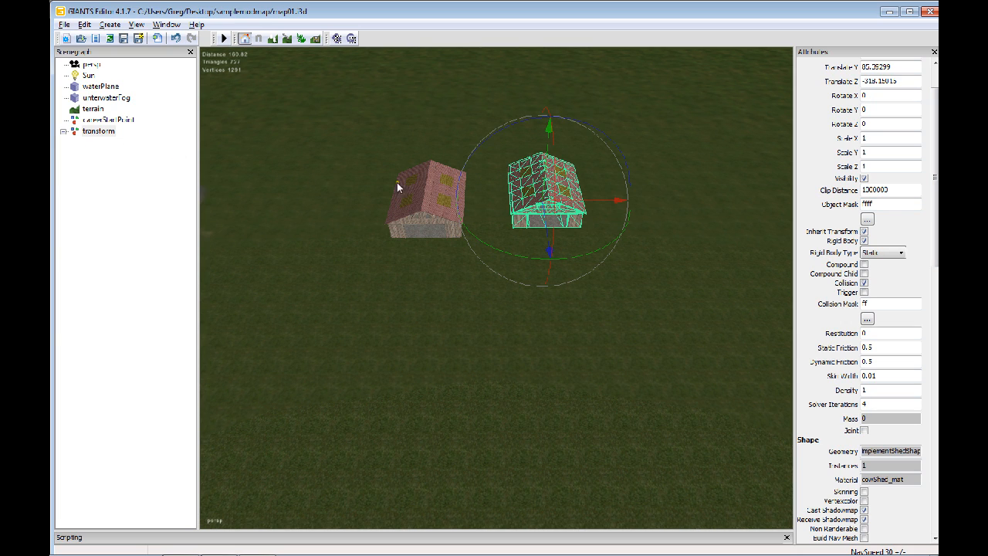
click(98, 131)
click(63, 132)
click(64, 131)
click(107, 133)
alt+drag(530, 210, 521, 181)
drag(489, 229, 511, 222)
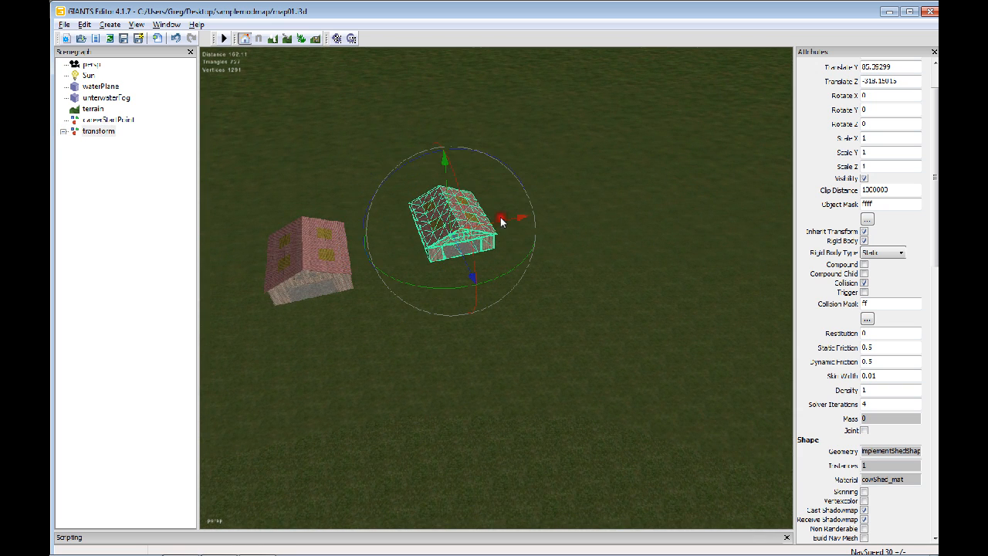
Expand the transform group and select the first implementShed inside it
click(98, 131)
click(62, 133)
click(108, 143)
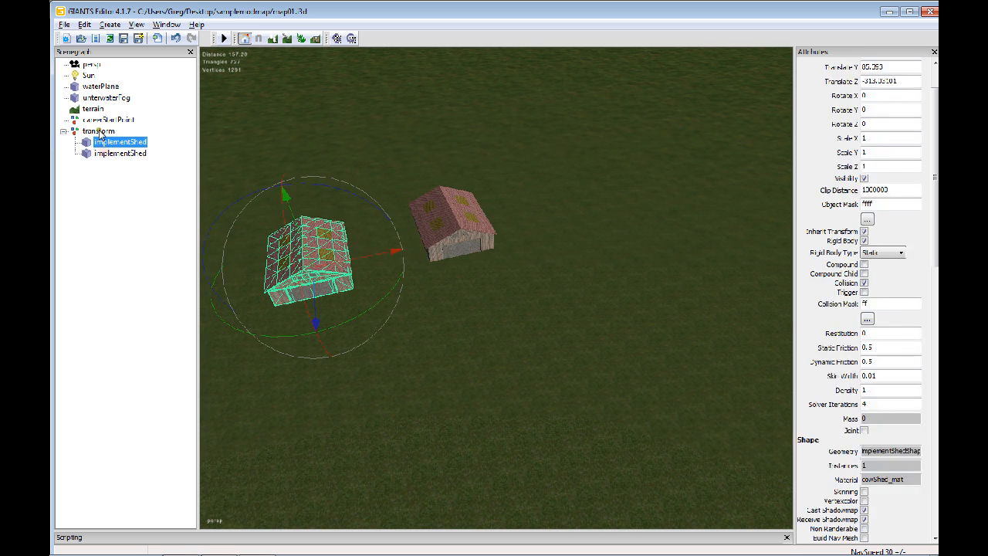
Select the whole transform group, collapse it and move both sheds together along the Z axis to about 23.33
click(99, 132)
click(64, 133)
alt+drag(419, 209, 524, 240)
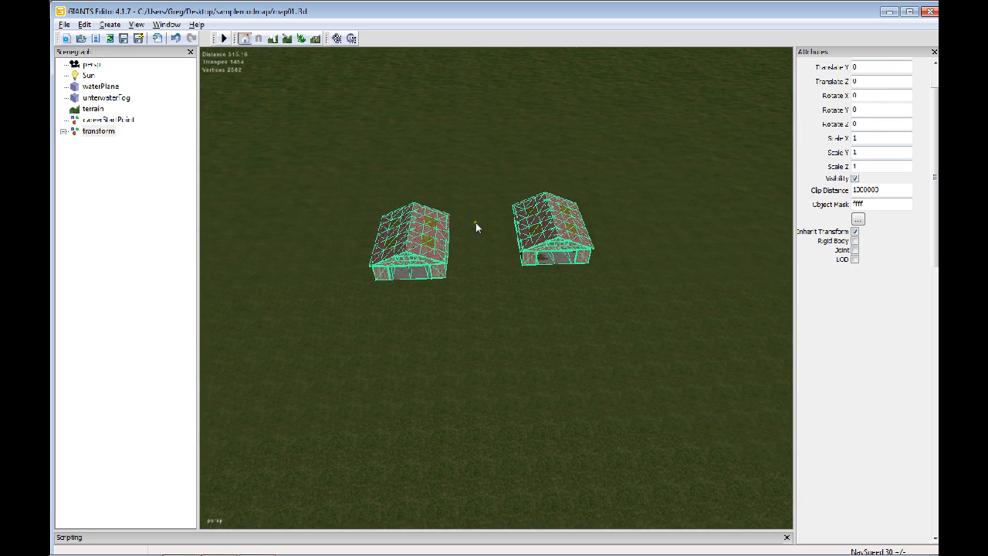
mouse_move(403, 239)
alt+mouse_down()
mouse_move(653, 210)
mouse_move(680, 173)
mouse_move(383, 292)
mouse_move(410, 231)
mouse_move(448, 231)
mouse_move(407, 232)
alt+mouse_up()
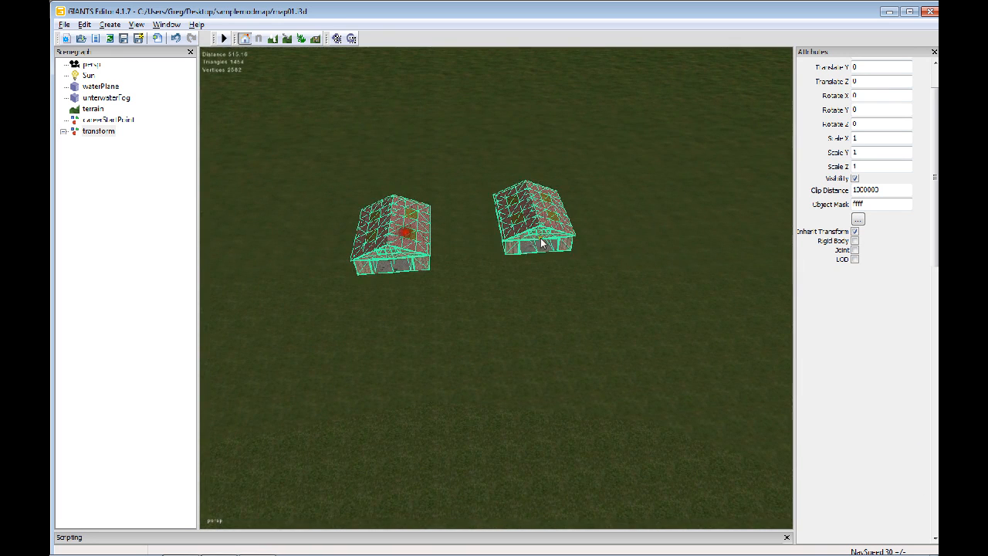
alt+drag(374, 275, 597, 263)
alt+right_drag(596, 263, 194, 260)
alt+drag(659, 207, 619, 244)
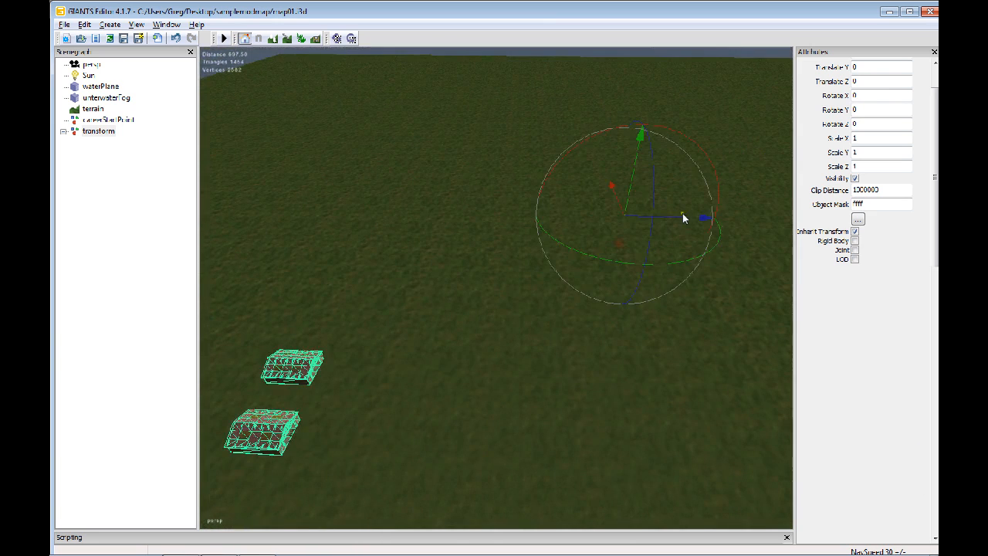
mouse_move(680, 217)
mouse_down()
mouse_move(716, 216)
mouse_move(699, 214)
mouse_up()
alt+drag(629, 239, 568, 272)
alt+right_drag(569, 268, 606, 238)
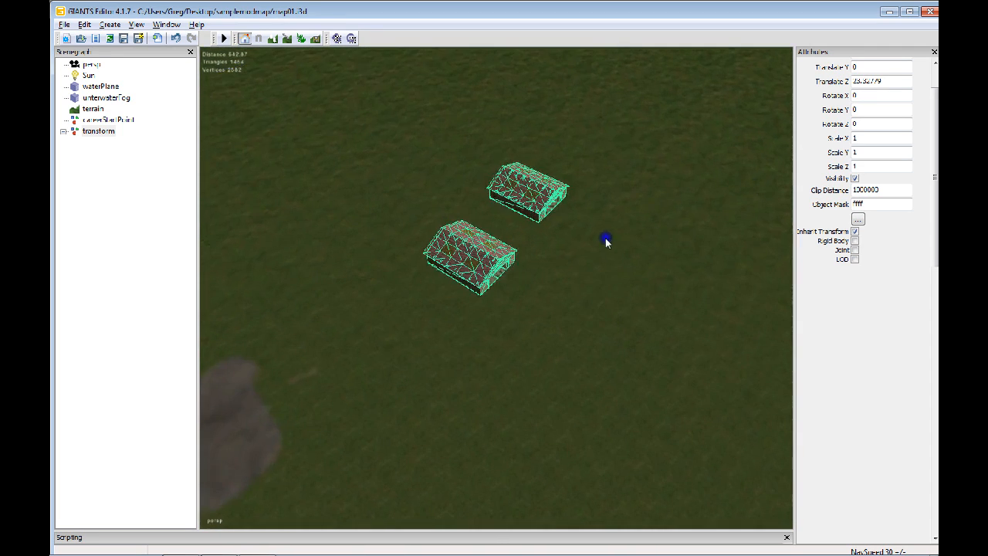
alt+middle_drag(542, 268, 541, 305)
Expand and collapse the moved transform group to check the two implementShed objects nested under it
click(65, 132)
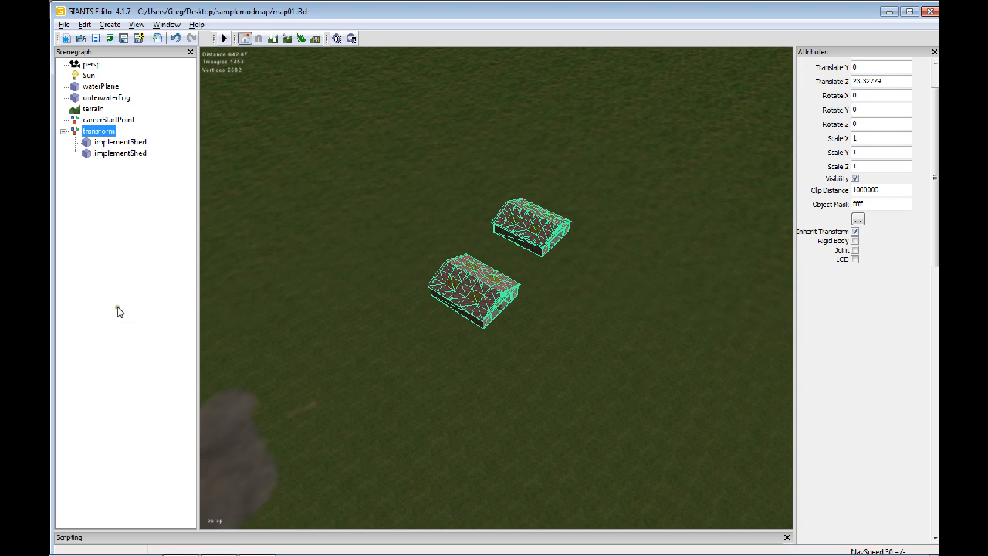
click(106, 130)
click(64, 131)
click(63, 131)
click(63, 132)
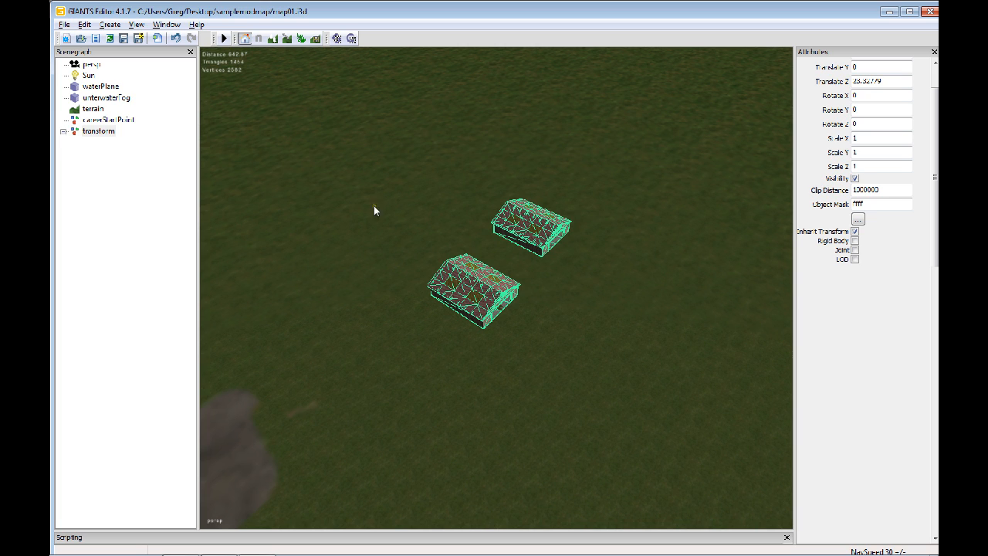
click(63, 131)
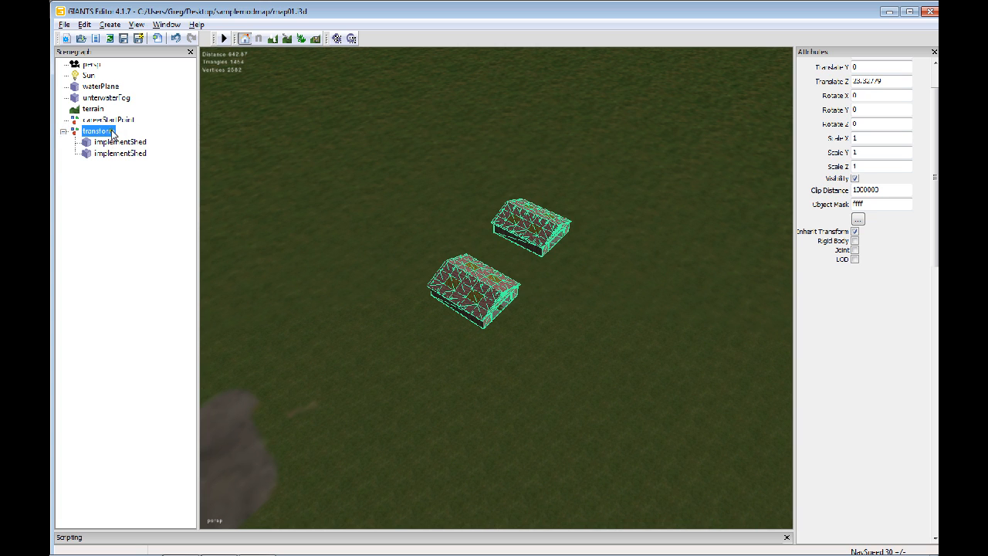
alt+drag(556, 315, 411, 197)
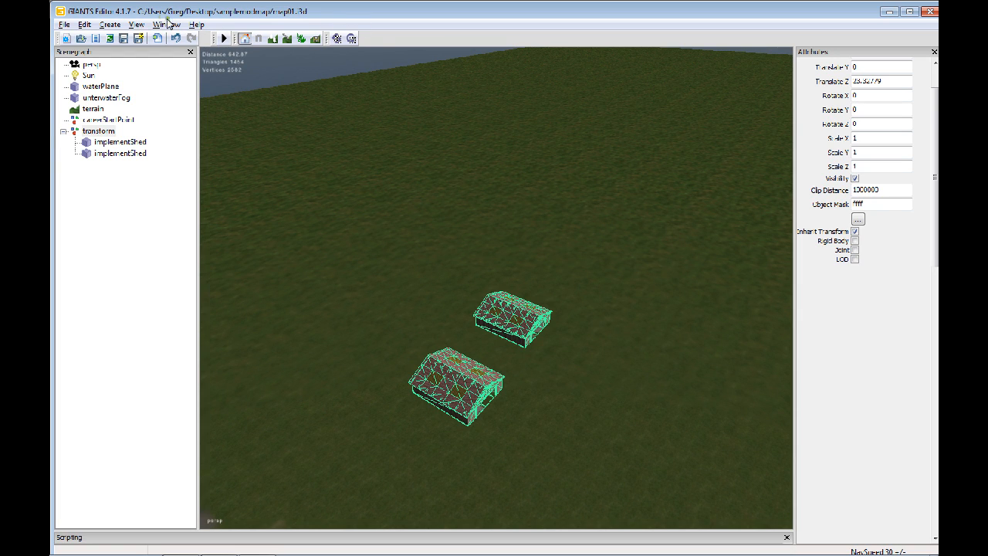
alt+drag(418, 241, 686, 237)
alt+drag(563, 257, 497, 254)
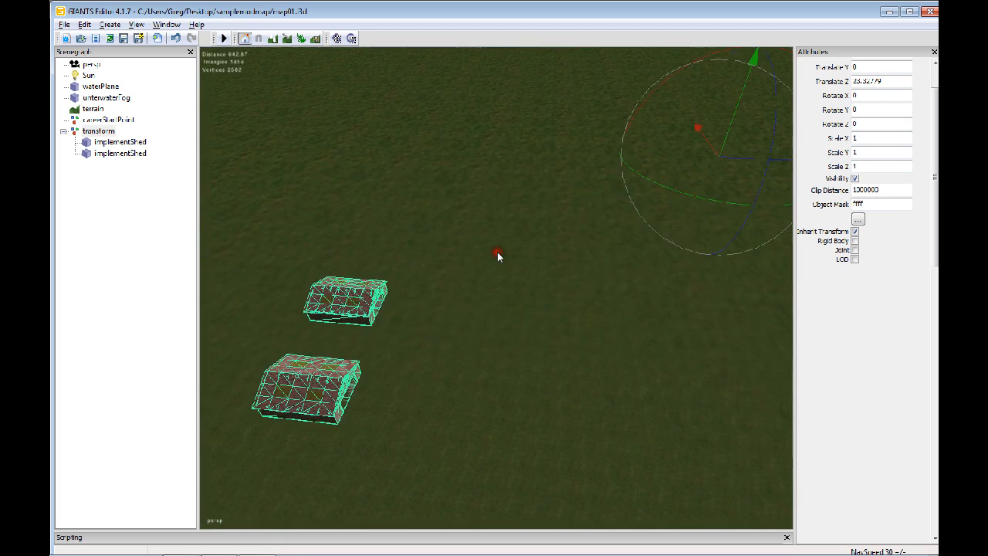